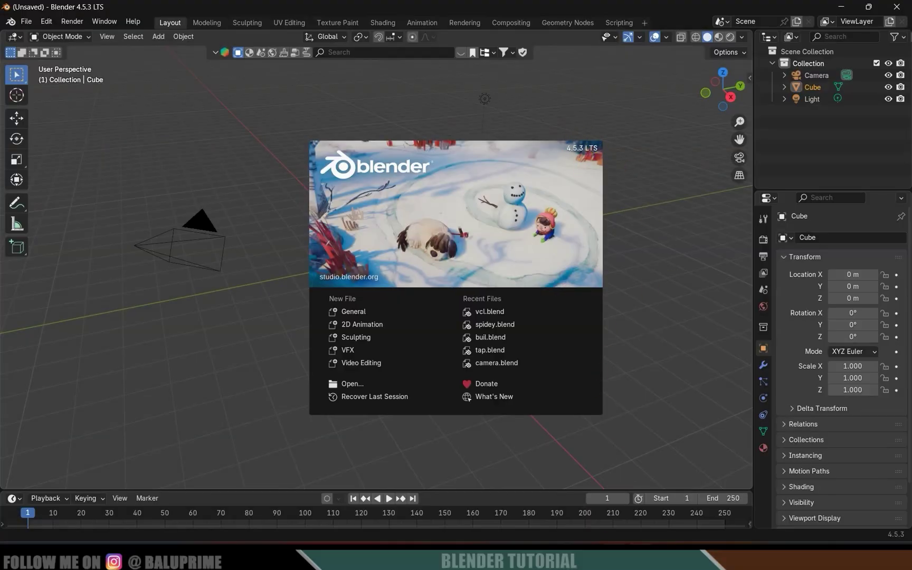
Switch from Blender to the browser tab with the mixamo_blender GitHub repository.
{"action": "left_click", "coordinate": [615, 520]}
{"action": "left_click", "coordinate": [123, 6]}
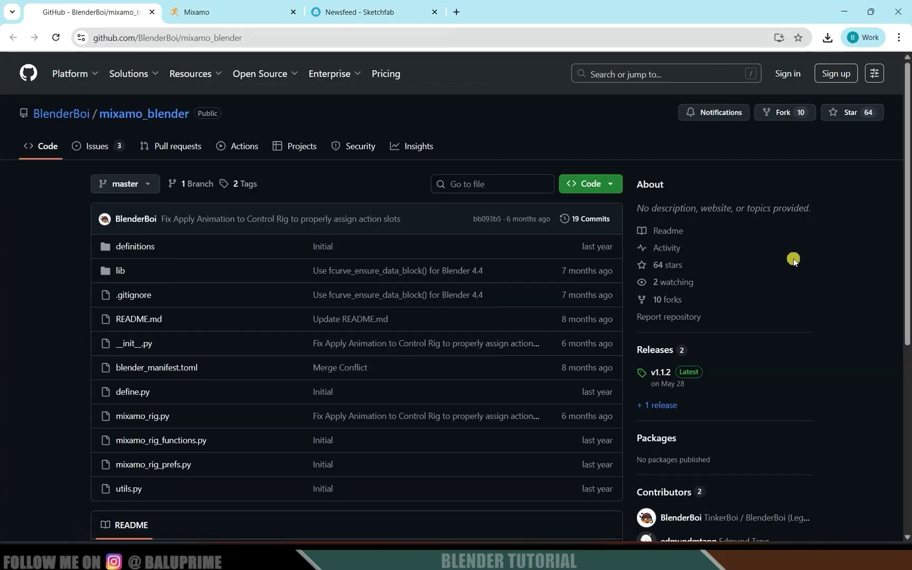
Open the repository's Code download options and check the Sketchfab Spiderman and Mixamo tabs.
{"action": "left_click", "coordinate": [612, 189]}
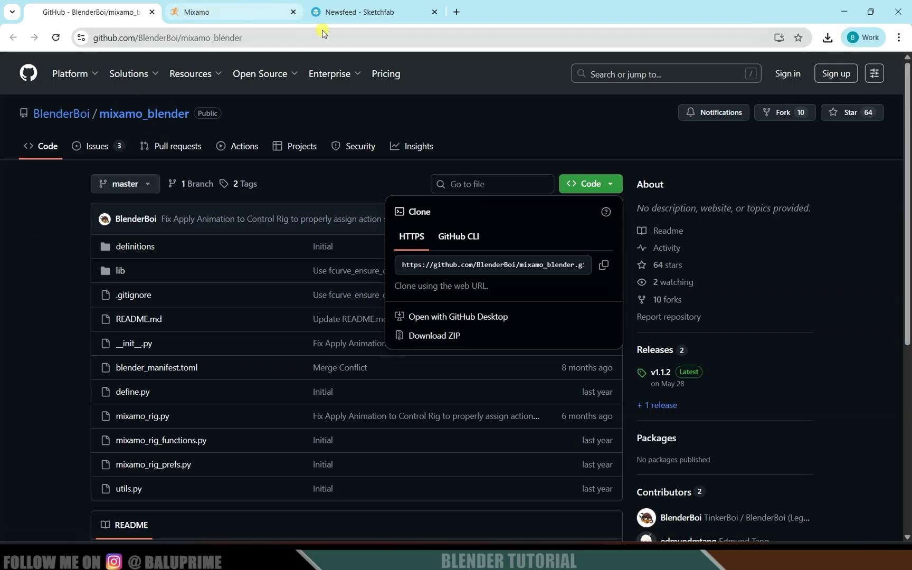
{"action": "left_click", "coordinate": [354, 13]}
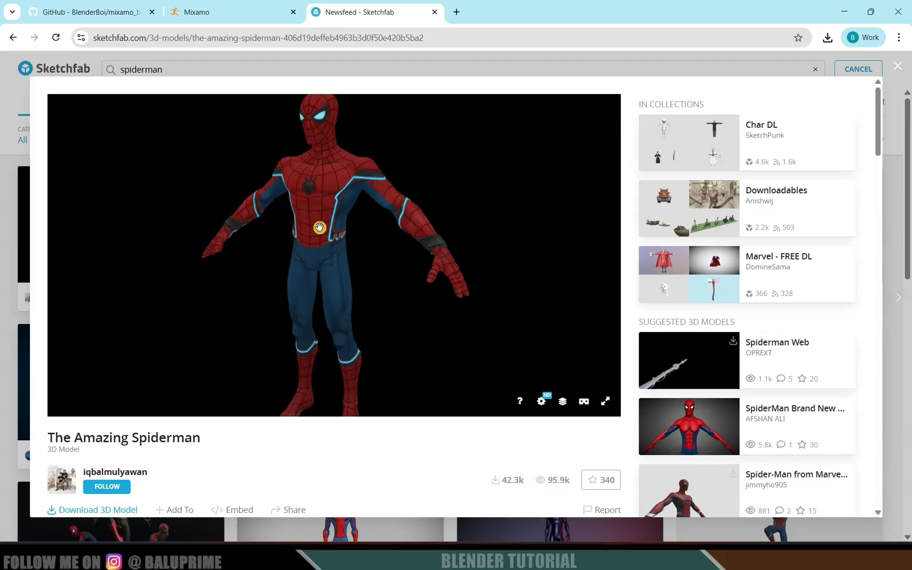
{"action": "left_click", "coordinate": [225, 8]}
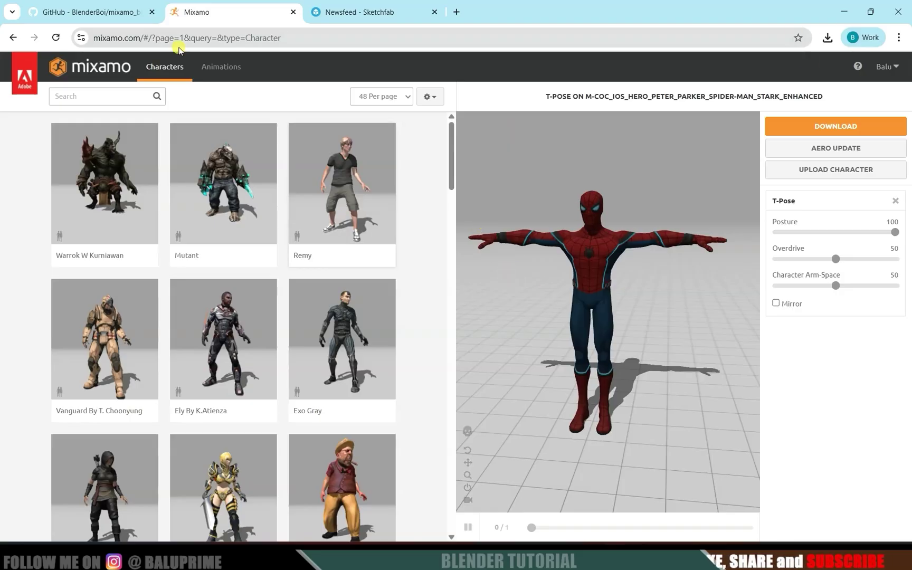
Download mixamo_blender as a ZIP from GitHub and dismiss Blender's splash screen.
{"action": "left_click", "coordinate": [92, 11]}
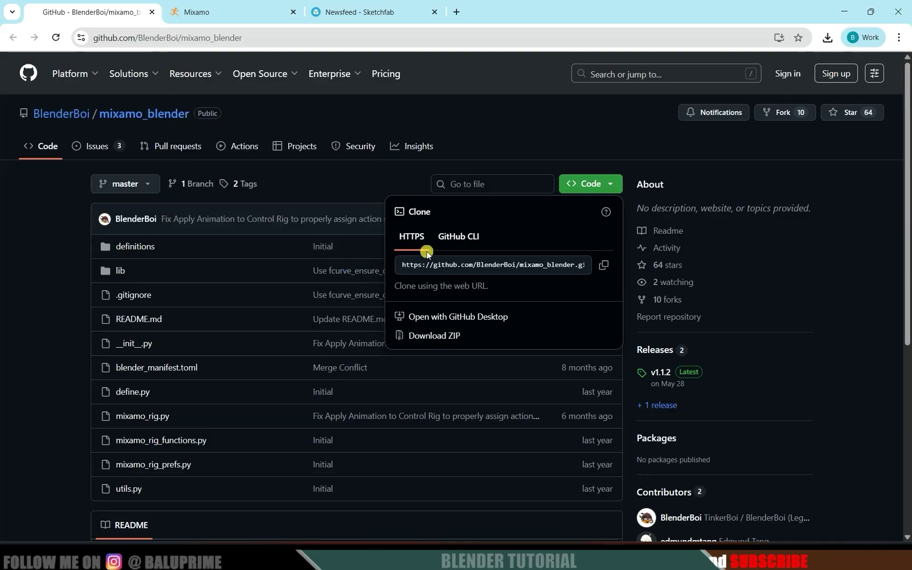
{"action": "left_click", "coordinate": [428, 340]}
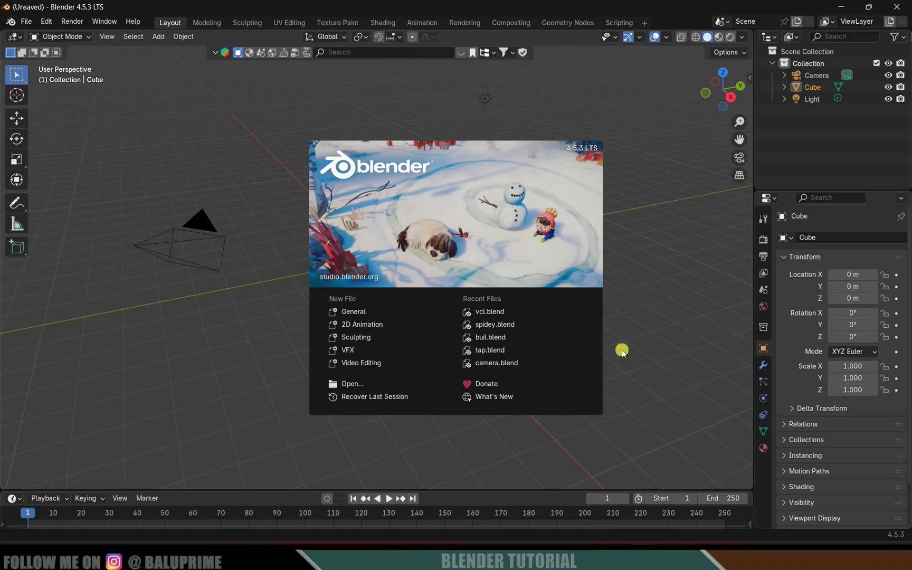
{"action": "left_click", "coordinate": [636, 281]}
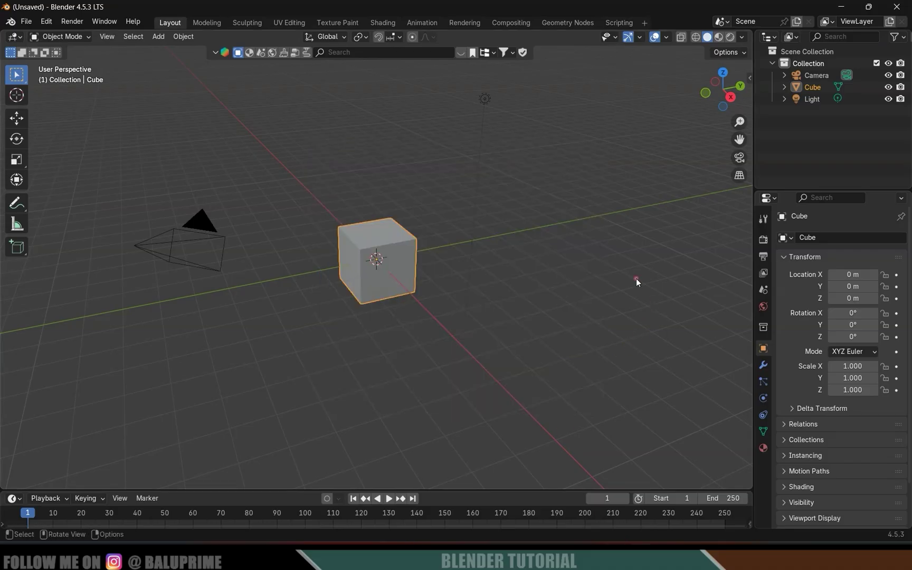
Delete the default cube, camera and light, and install mixamo_blender-master.zip from Downloads.
{"action": "key", "text": "a"}
{"action": "key", "text": "Delete"}
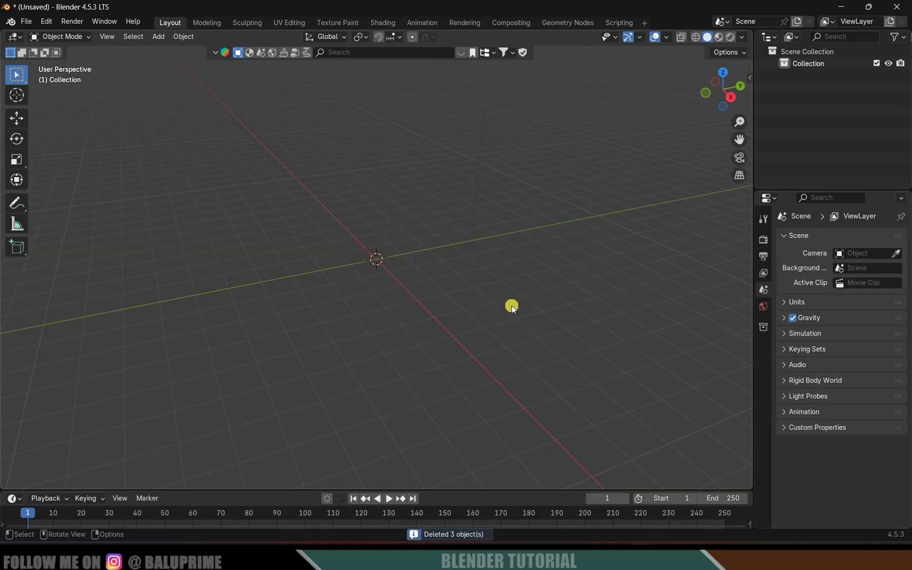
{"action": "left_click", "coordinate": [47, 22]}
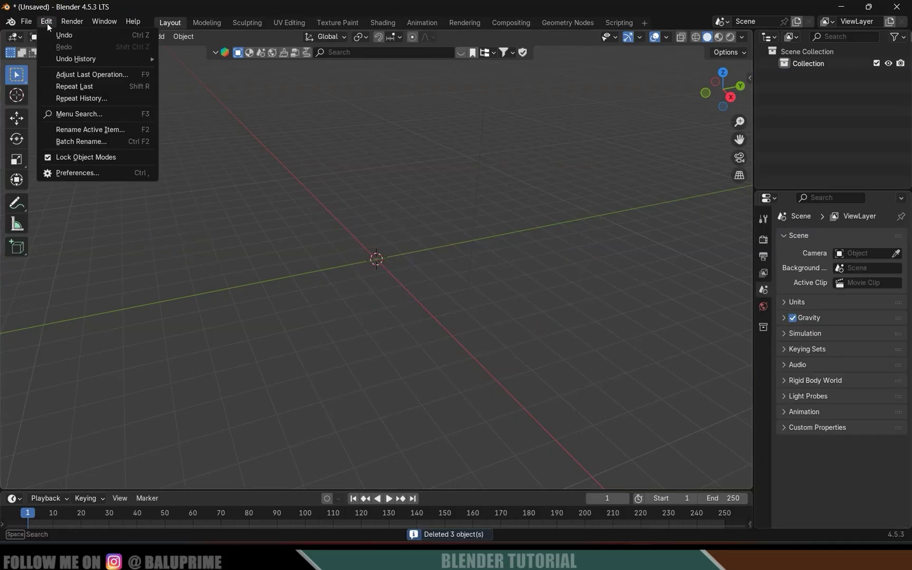
{"action": "left_click", "coordinate": [69, 171]}
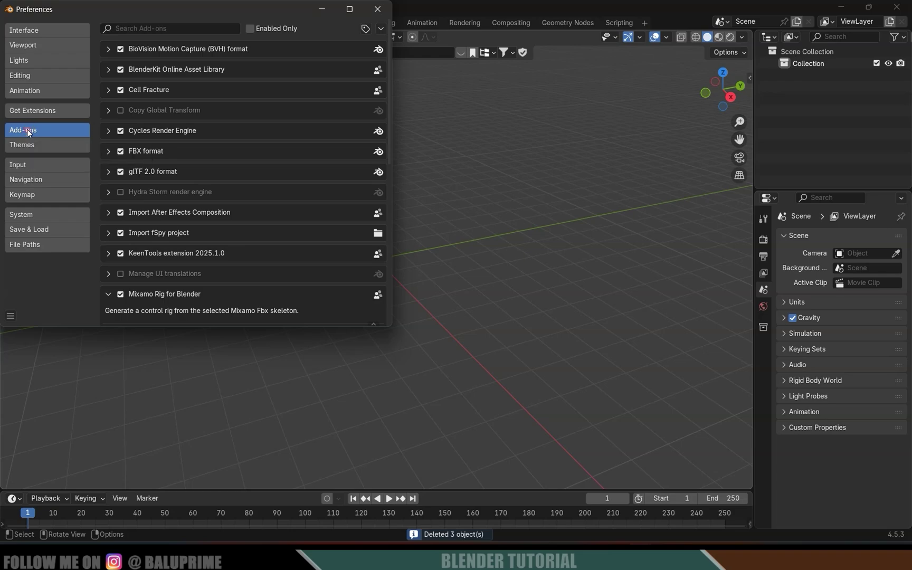
{"action": "left_click", "coordinate": [381, 29]}
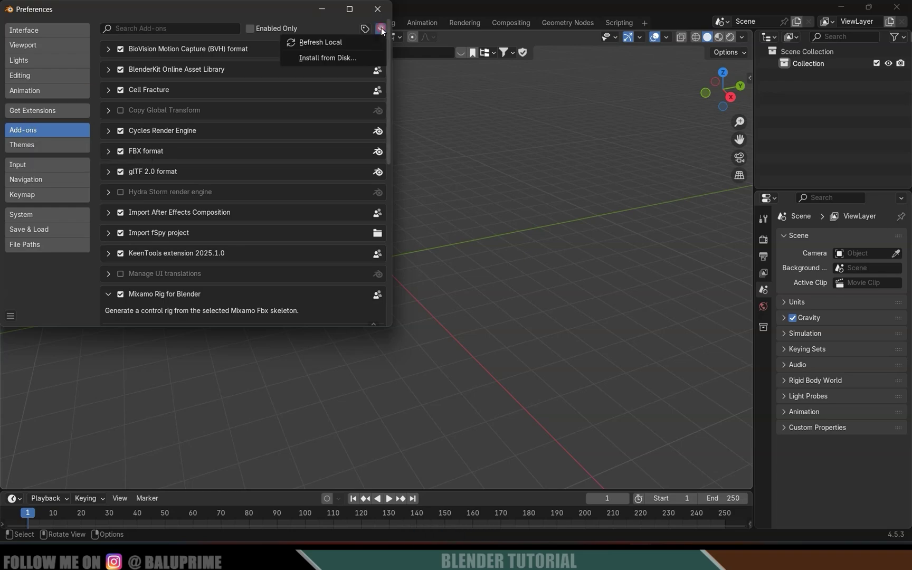
{"action": "left_click", "coordinate": [327, 57]}
{"action": "left_click", "coordinate": [47, 120]}
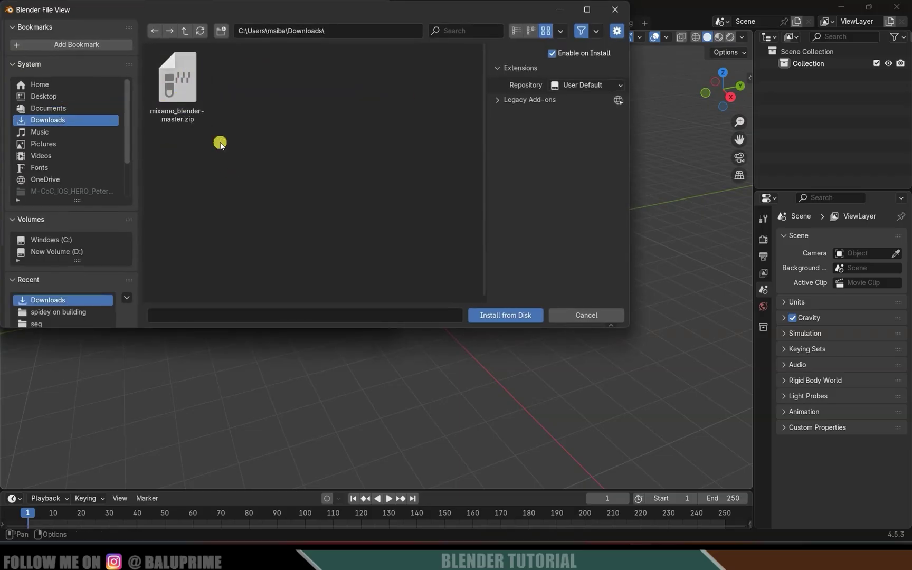
{"action": "left_click", "coordinate": [189, 92]}
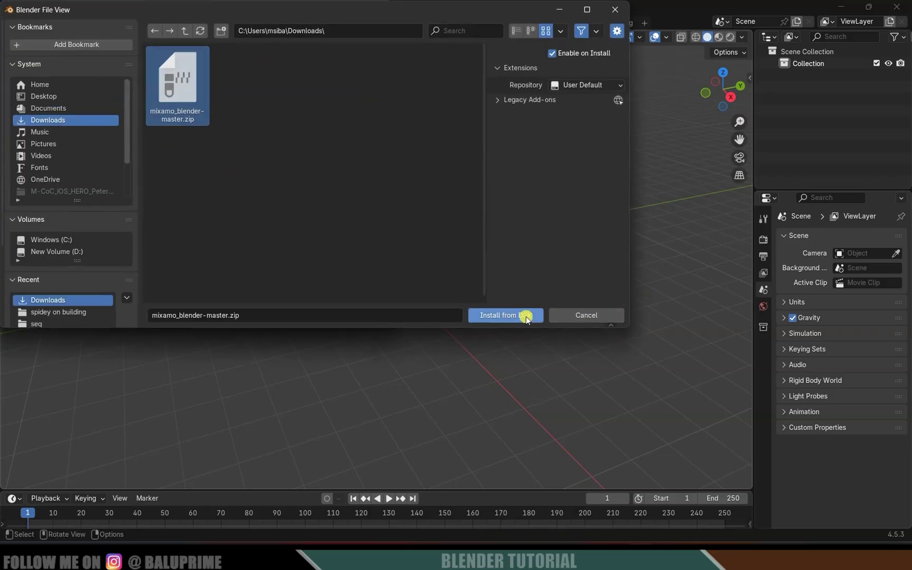
{"action": "left_click", "coordinate": [616, 11]}
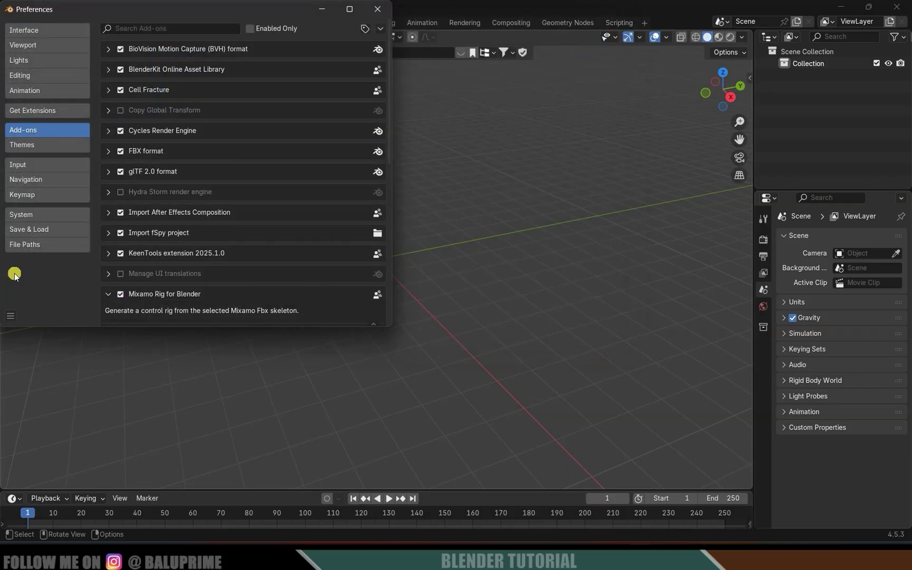
Save the preferences, close the window and check the sidebar for the Mixamo tab.
{"action": "left_click", "coordinate": [9, 319]}
{"action": "left_click", "coordinate": [32, 278]}
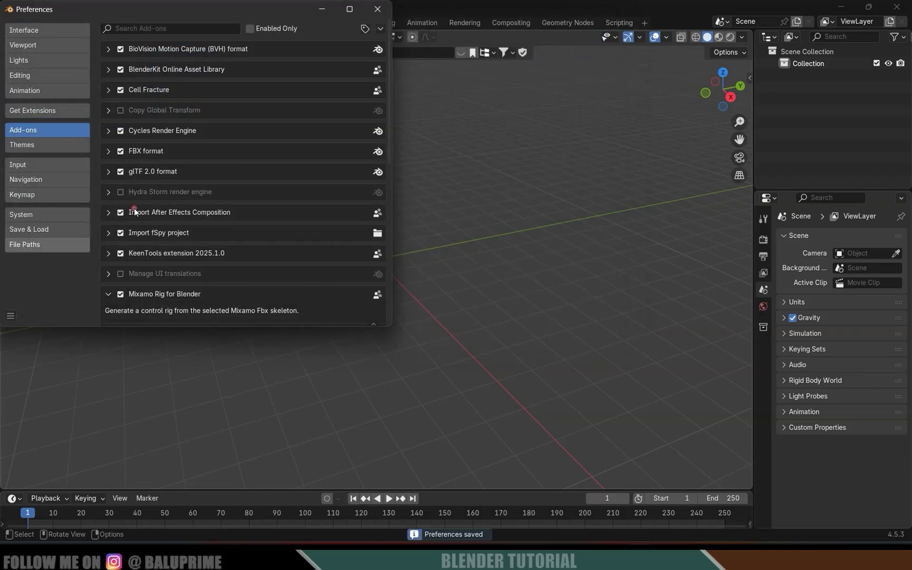
{"action": "left_click", "coordinate": [373, 11]}
{"action": "key", "text": "n"}
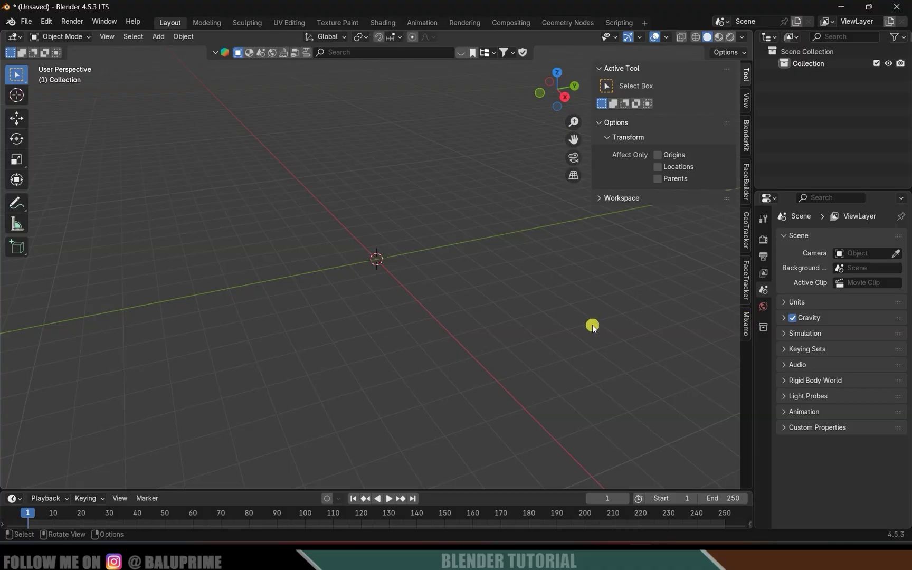
{"action": "key", "text": "n"}
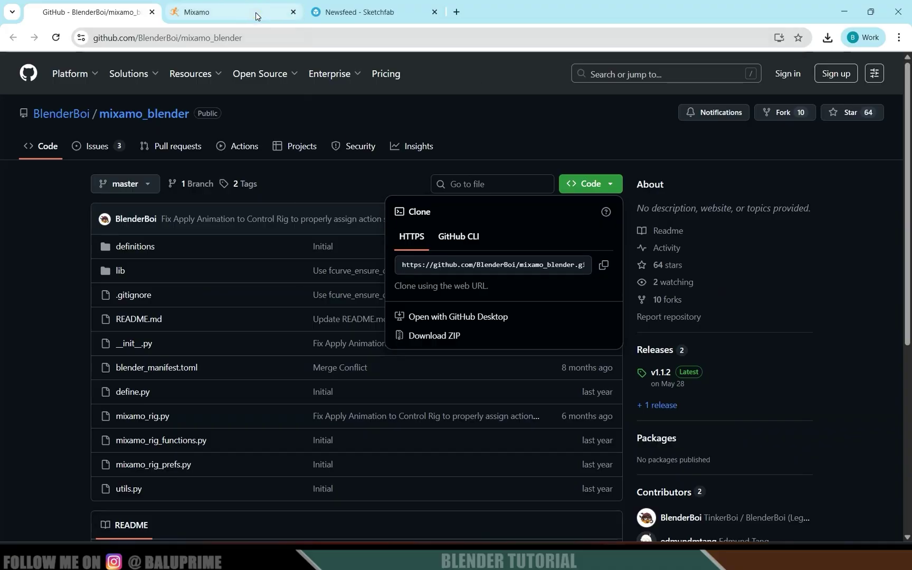
{"action": "left_click", "coordinate": [256, 12]}
{"action": "left_click", "coordinate": [369, 12]}
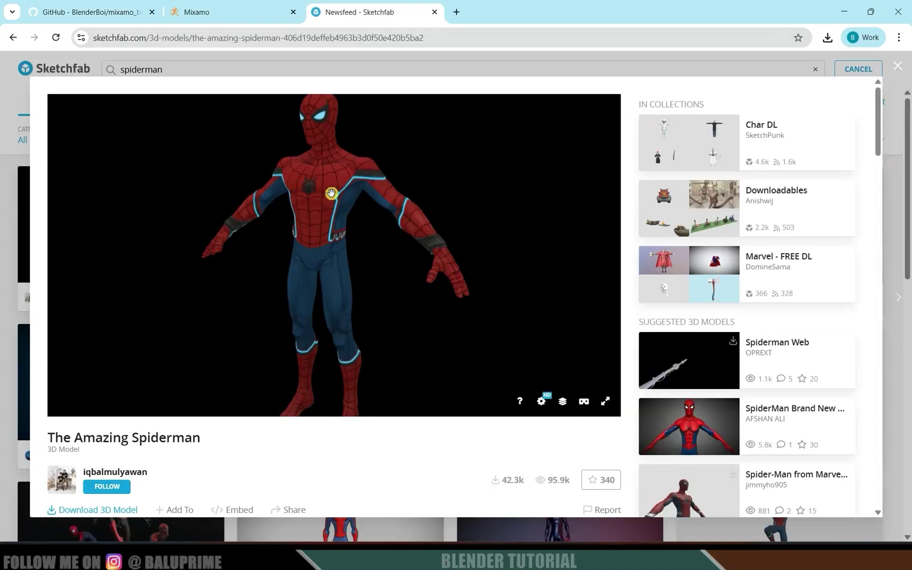
{"action": "left_click", "coordinate": [224, 16]}
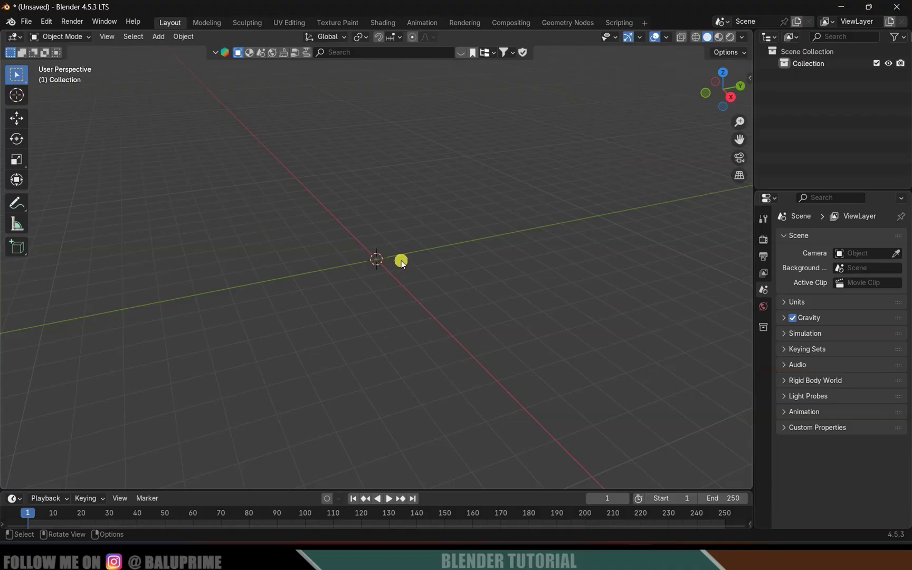
Import Walking.fbx through File > Import > FBX.
{"action": "left_click", "coordinate": [25, 21]}
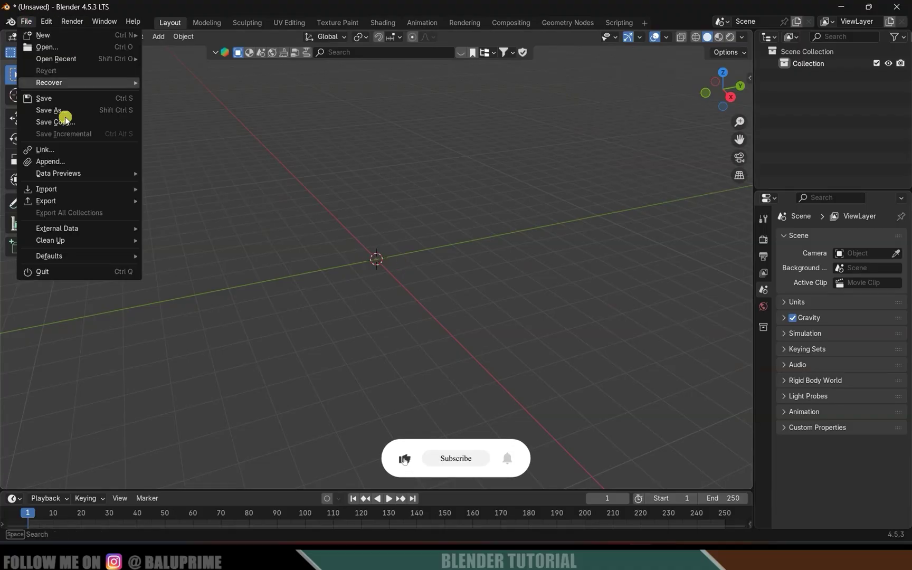
{"action": "mouse_move", "coordinate": [68, 190]}
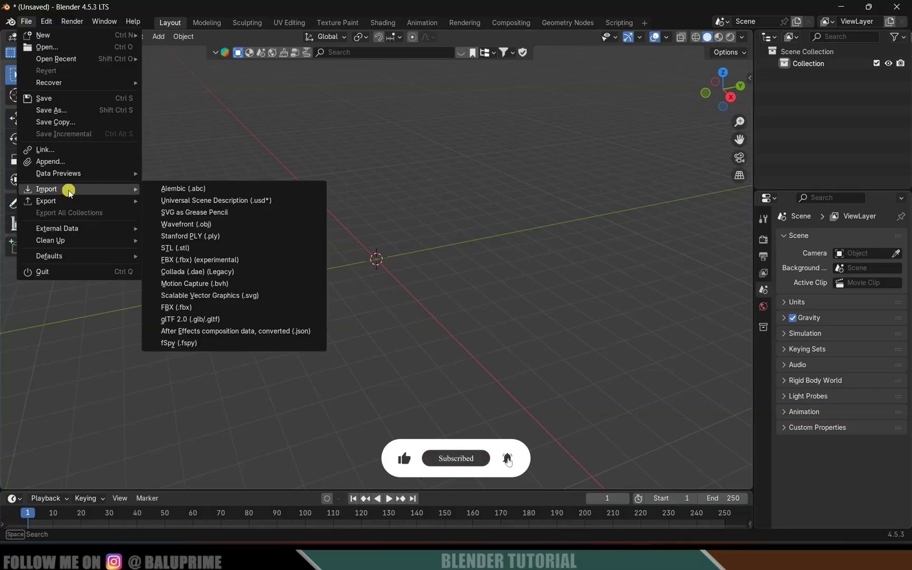
{"action": "left_click", "coordinate": [176, 307]}
{"action": "left_click", "coordinate": [531, 294]}
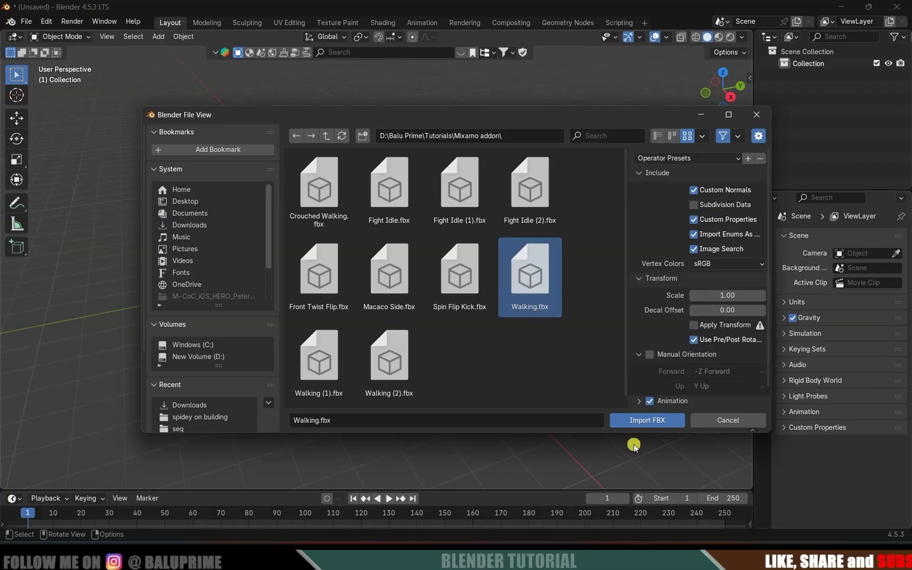
{"action": "left_click", "coordinate": [634, 425]}
Play and stop the imported walk animation, then deselect the armature.
{"action": "key", "text": "space"}
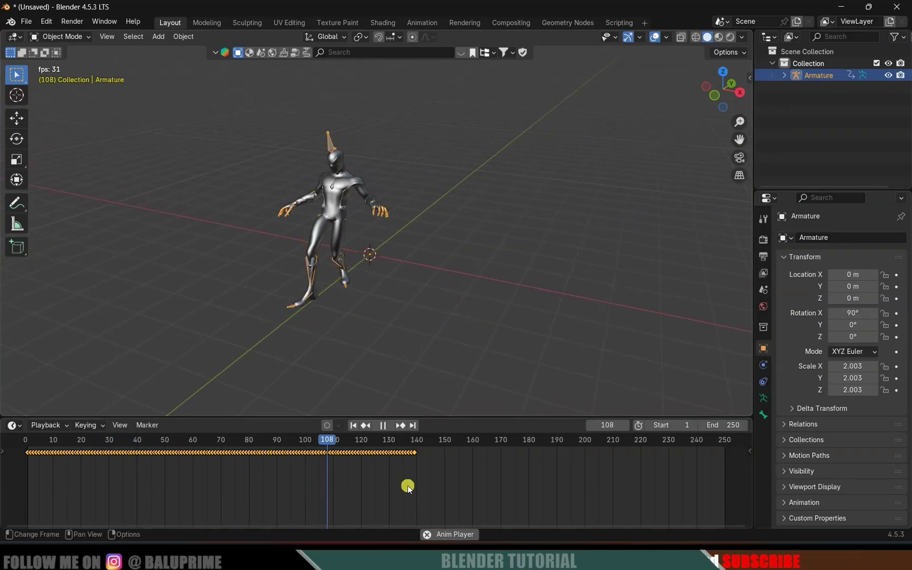
{"action": "key", "text": "space"}
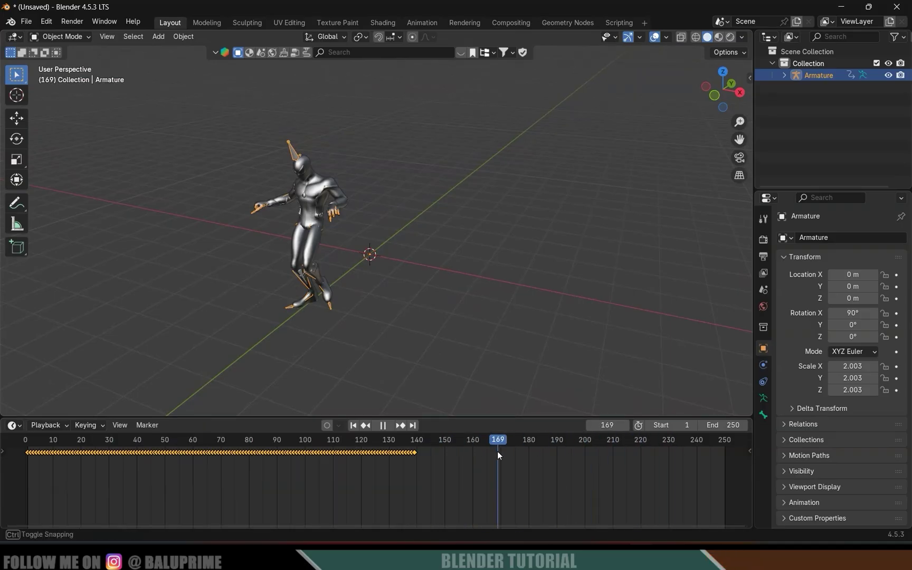
{"action": "left_click", "coordinate": [362, 143]}
Set the armature's keyframe extrapolation to Cyclic so the walk loops.
{"action": "left_click", "coordinate": [294, 154]}
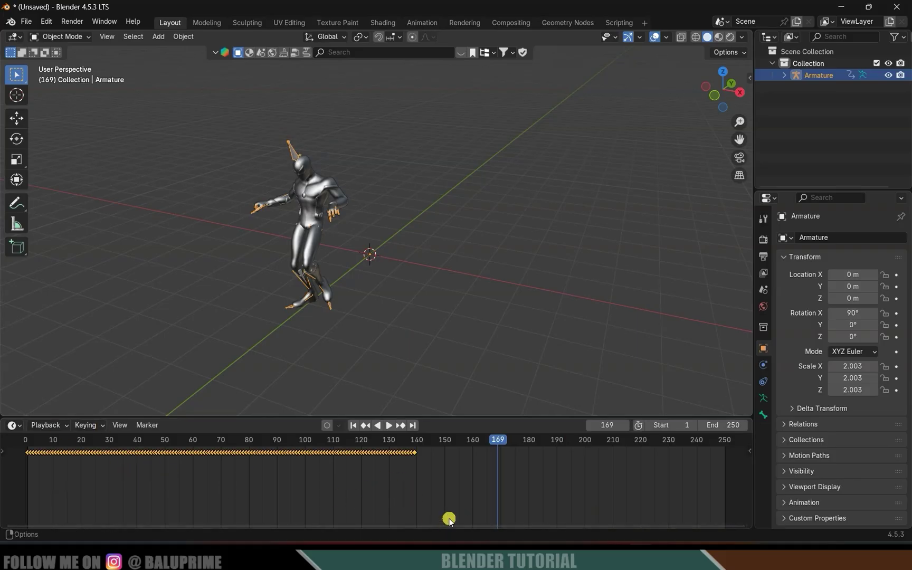
{"action": "key", "text": "shift+e"}
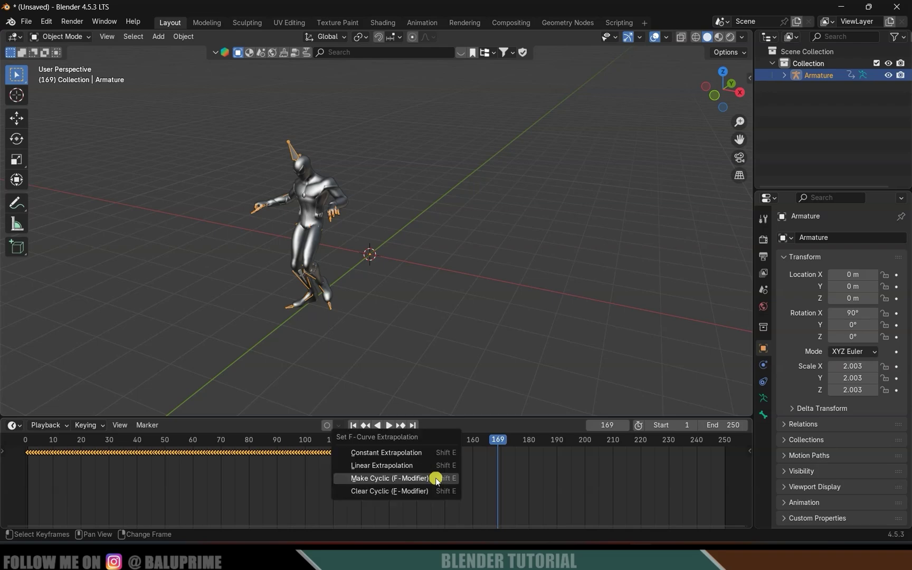
{"action": "left_click", "coordinate": [403, 479]}
Rewind and play the looping walk, checking poses around frames 134–149.
{"action": "left_click", "coordinate": [354, 428]}
{"action": "key", "text": "space"}
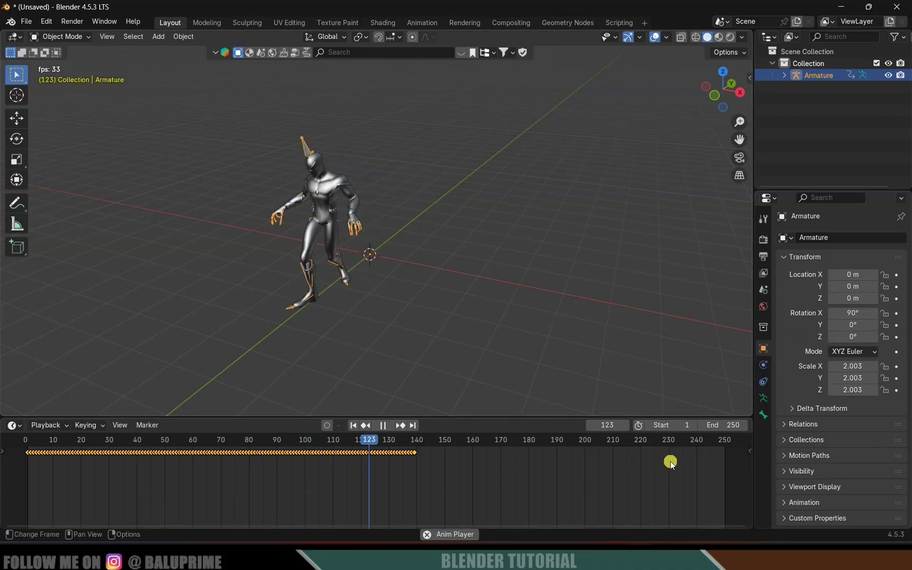
{"action": "key", "text": "space"}
{"action": "left_click_drag", "start_coordinate": [440, 443], "coordinate": [417, 441]}
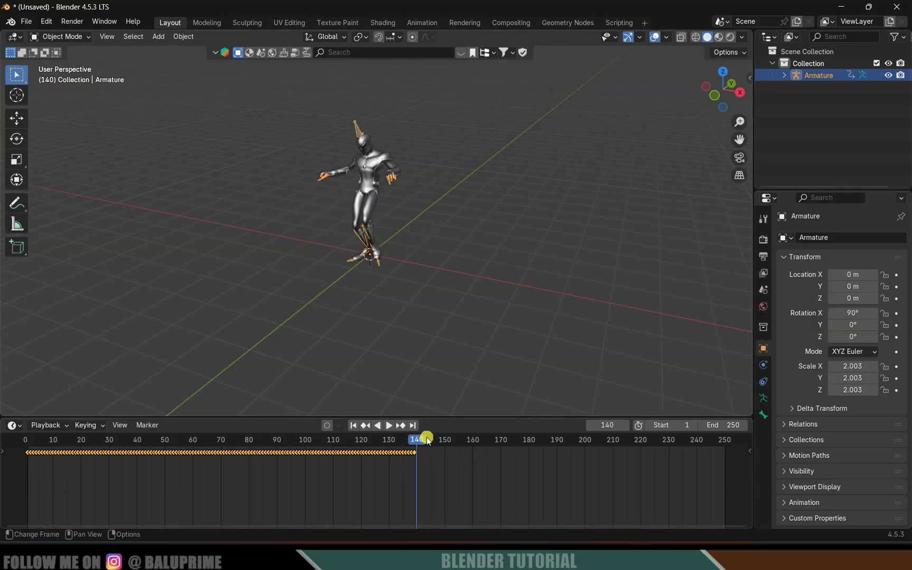
{"action": "left_click_drag", "start_coordinate": [411, 438], "coordinate": [400, 442]}
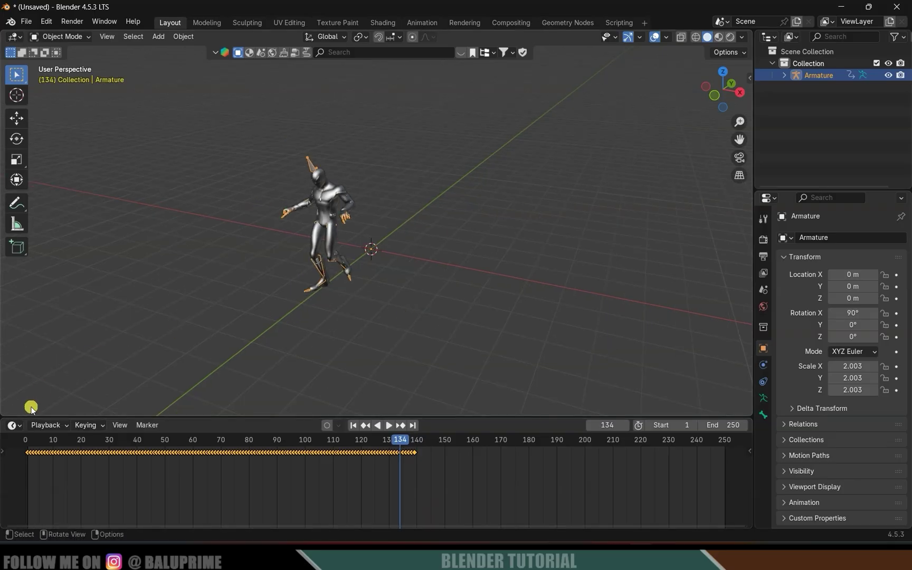
{"action": "left_click", "coordinate": [14, 425]}
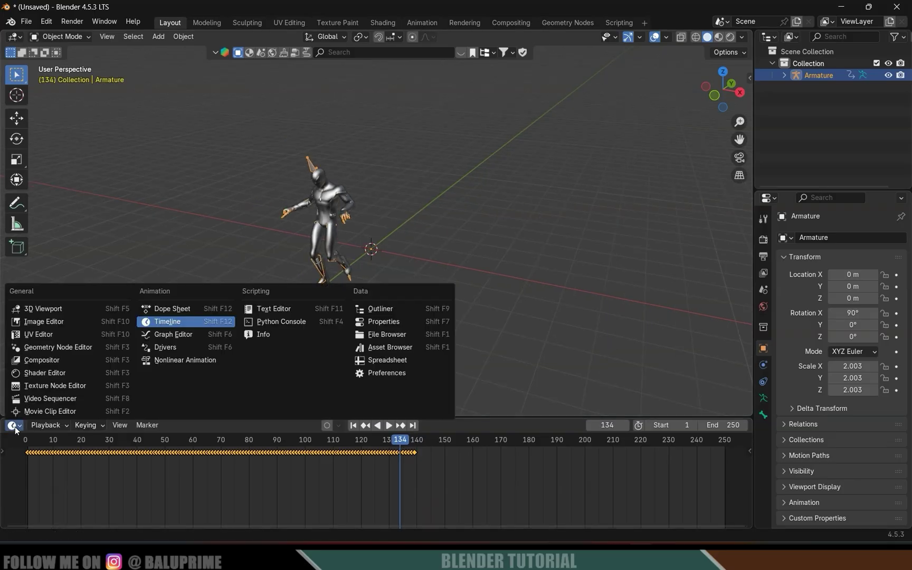
In the Graph Editor, set the Hips Z curve's Cycles modifier After Mode to Repeat with Offset.
{"action": "left_click", "coordinate": [174, 333]}
{"action": "left_click_drag", "start_coordinate": [379, 412], "coordinate": [369, 323]}
{"action": "scroll", "coordinate": [266, 461], "scroll_direction": "up", "scroll_amount": 3}
{"action": "scroll", "coordinate": [266, 461], "scroll_direction": "up", "scroll_amount": 4}
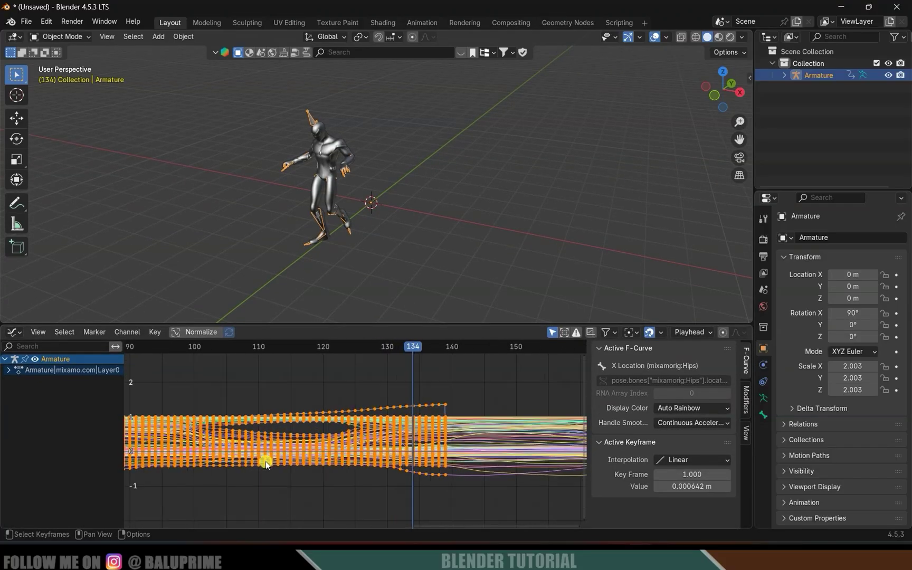
{"action": "left_click", "coordinate": [383, 390]}
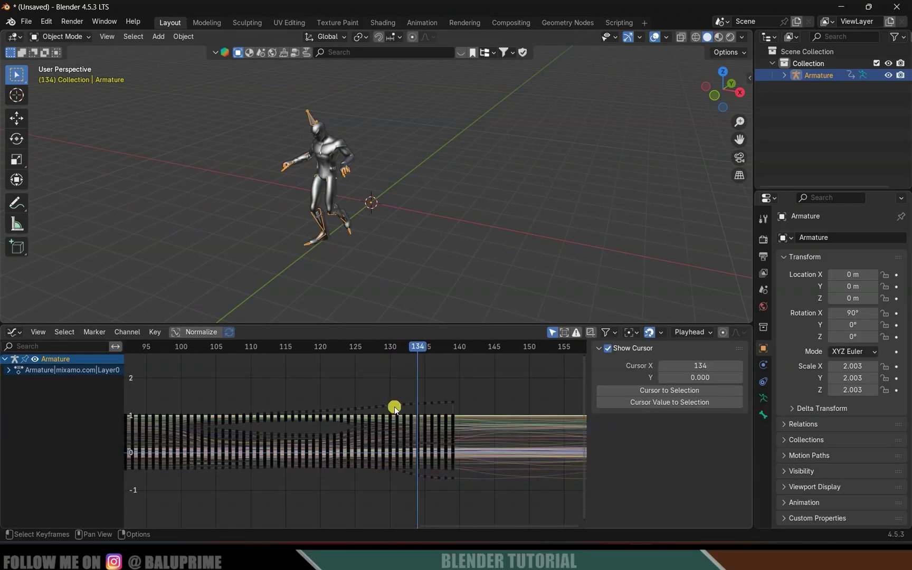
{"action": "left_click", "coordinate": [395, 407]}
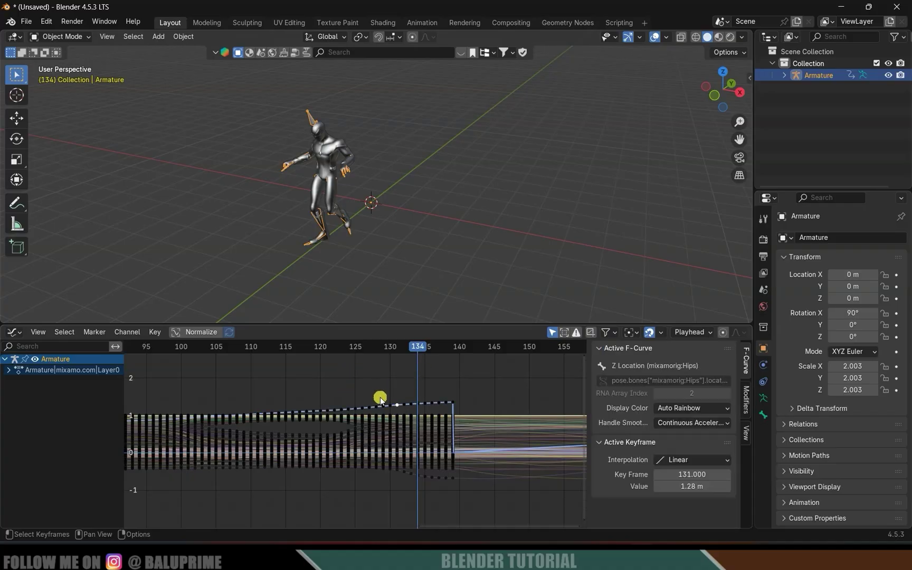
{"action": "left_click", "coordinate": [745, 401]}
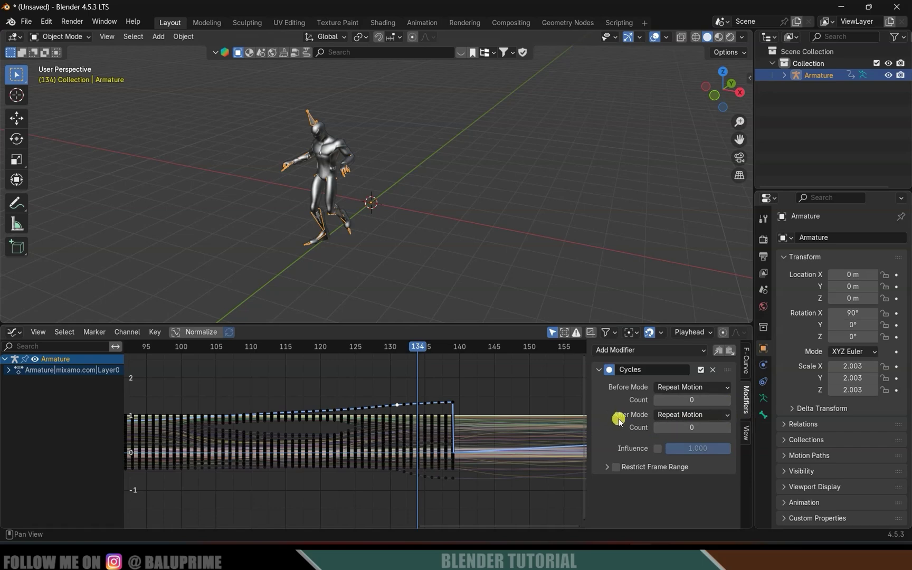
{"action": "left_click", "coordinate": [660, 415]}
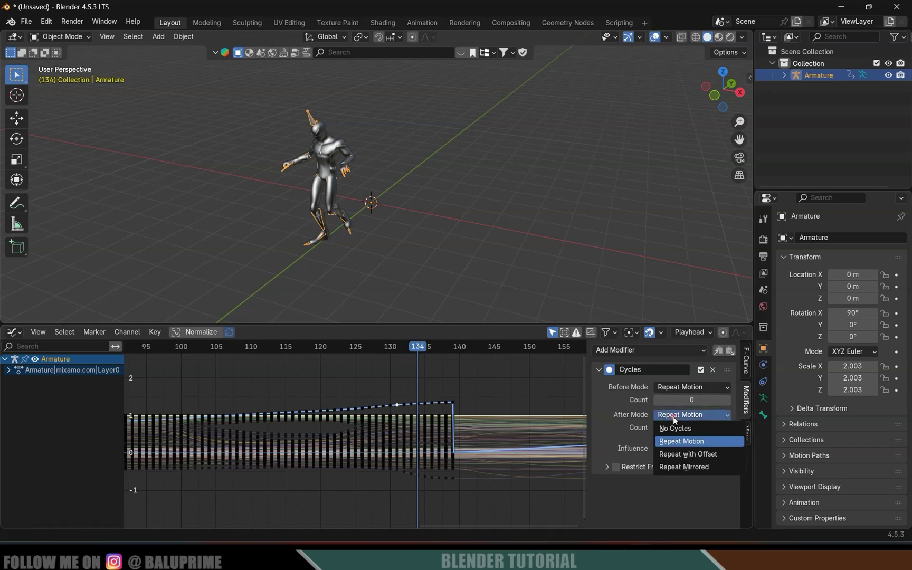
{"action": "left_click", "coordinate": [687, 454]}
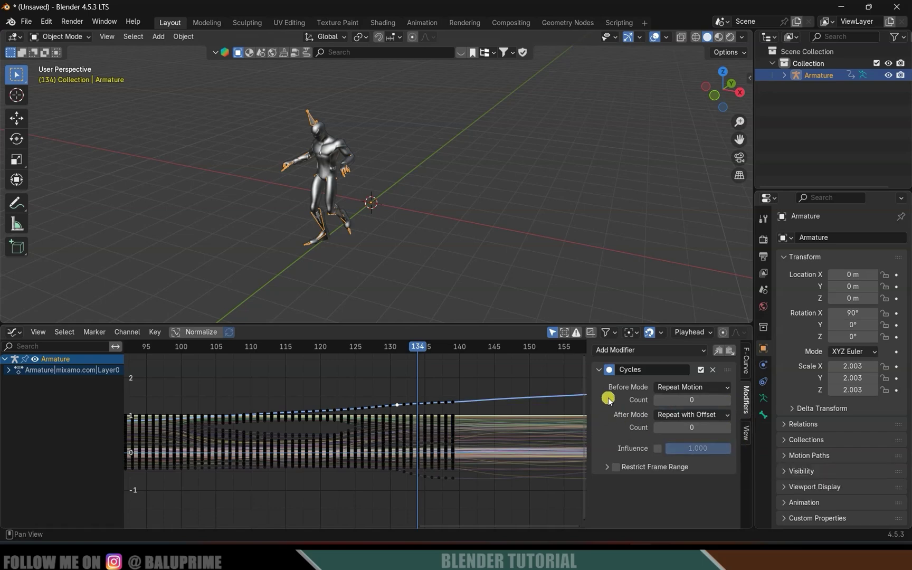
Paste that Cycles modifier onto all curves with Replace Existing, then restore the Timeline.
{"action": "left_click", "coordinate": [313, 406]}
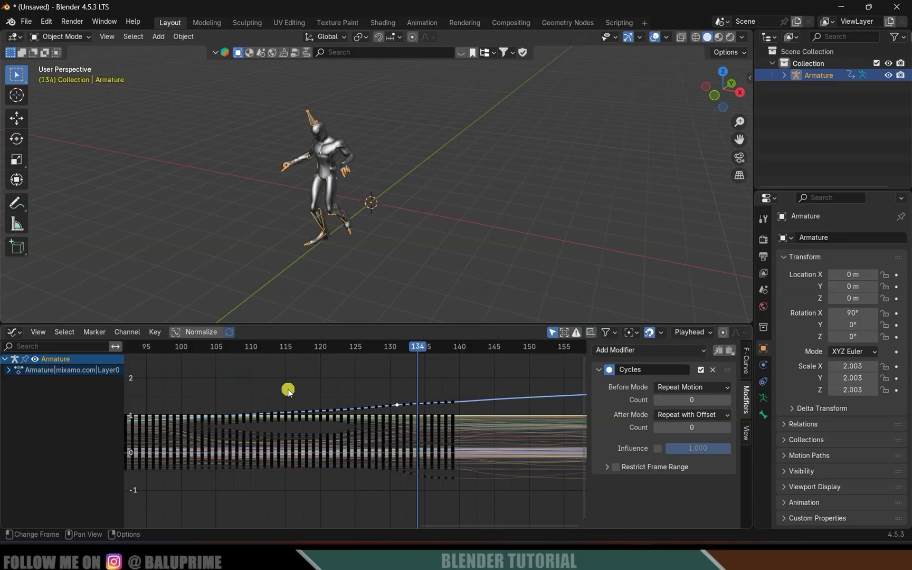
{"action": "key", "text": "a"}
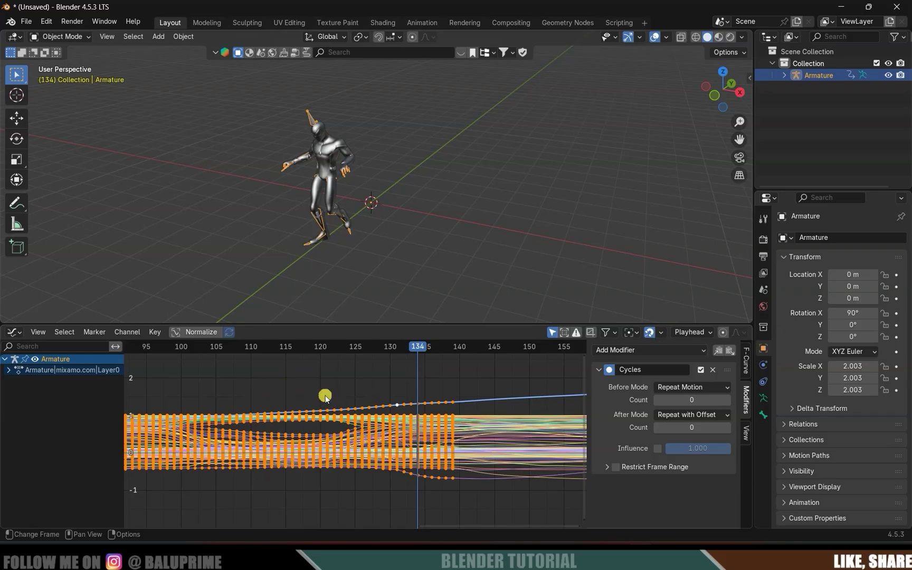
{"action": "left_click", "coordinate": [731, 351]}
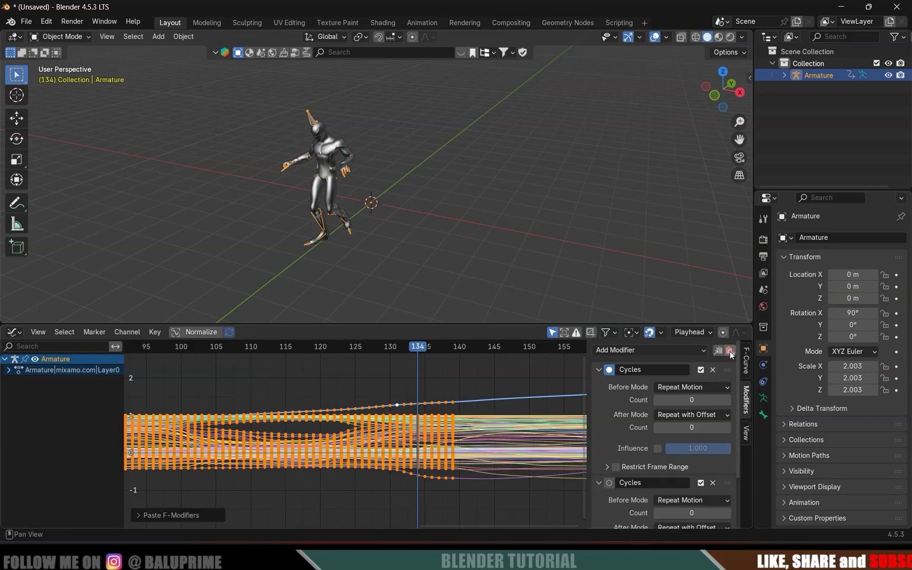
{"action": "left_click", "coordinate": [140, 515]}
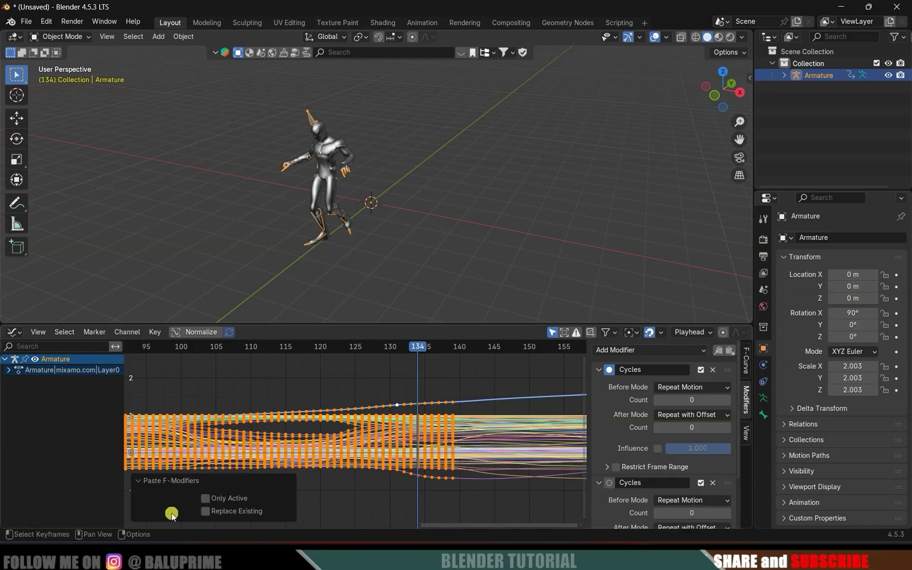
{"action": "left_click", "coordinate": [204, 513]}
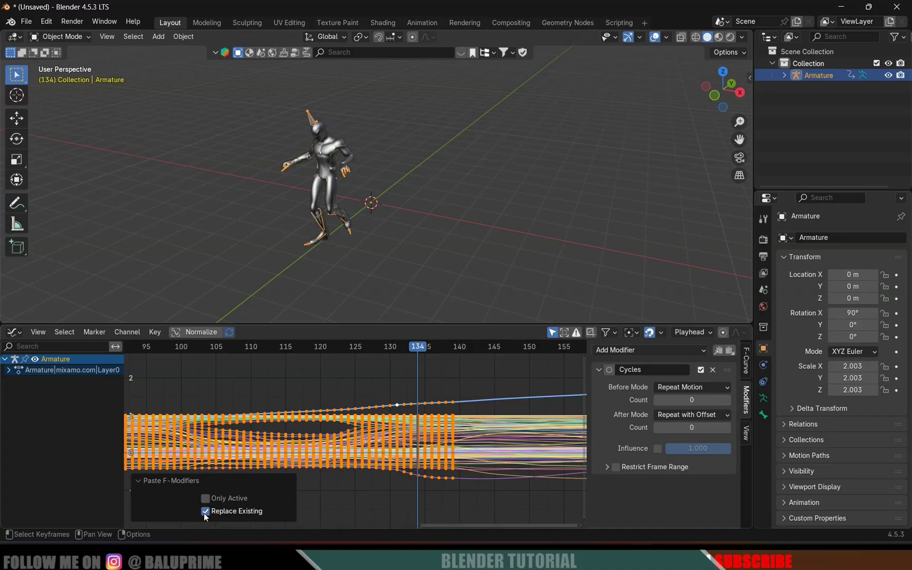
{"action": "left_click", "coordinate": [13, 346]}
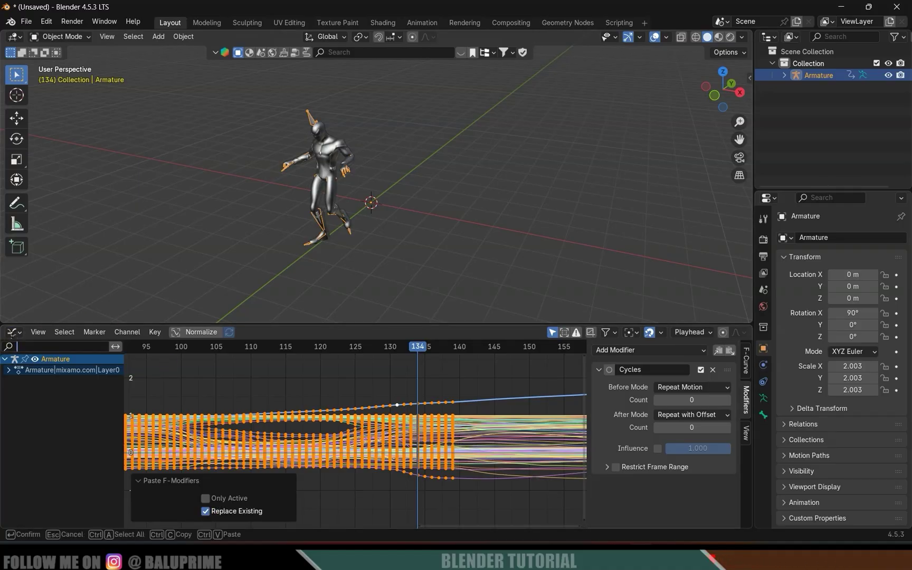
{"action": "left_click", "coordinate": [13, 332]}
{"action": "left_click", "coordinate": [159, 378]}
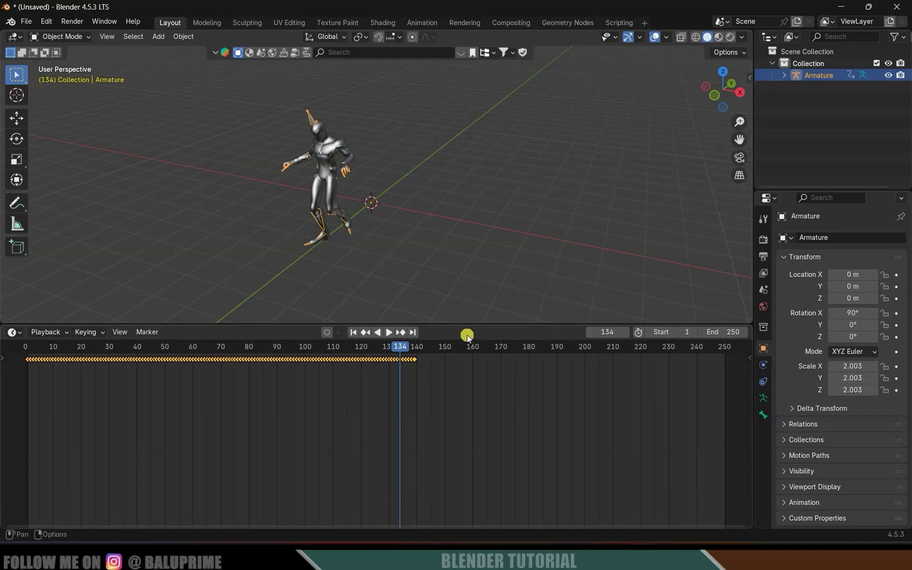
Play the walk animation and set the scene End frame to 500.
{"action": "left_click_drag", "start_coordinate": [458, 325], "coordinate": [466, 410]}
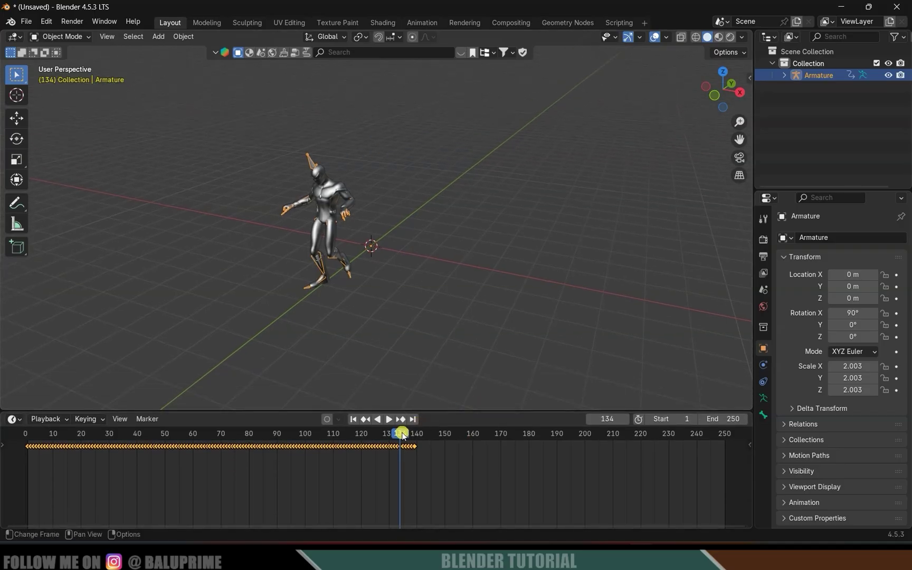
{"action": "left_click_drag", "start_coordinate": [402, 432], "coordinate": [303, 433]}
{"action": "key", "text": "space"}
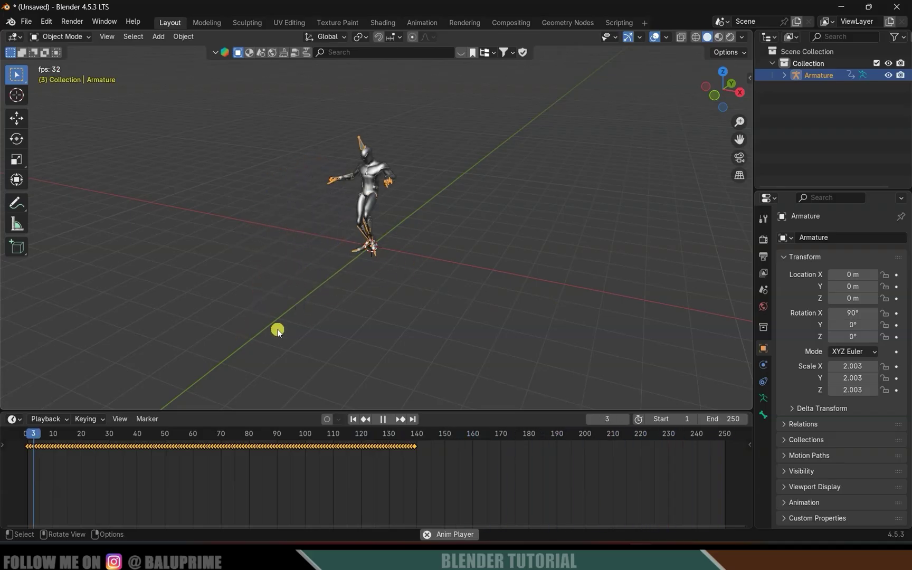
{"action": "key", "text": "space"}
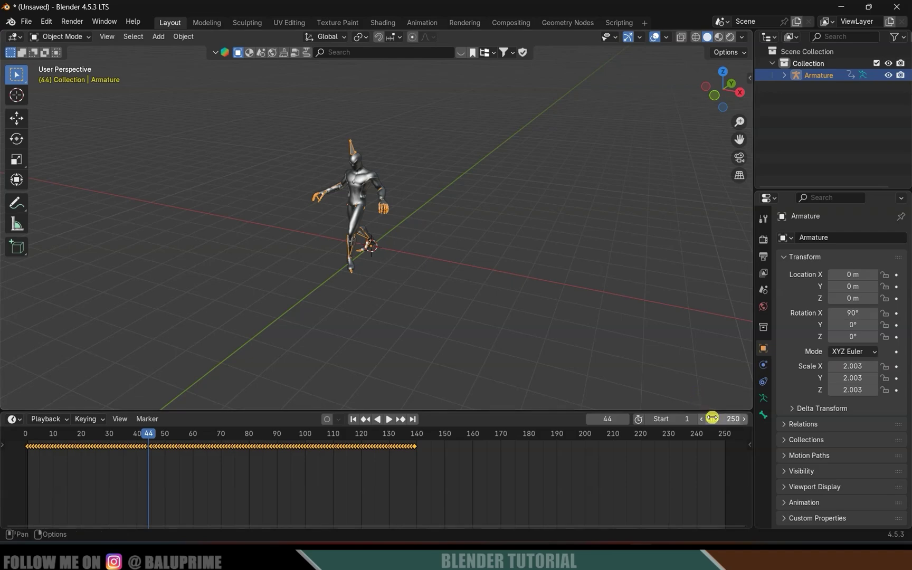
{"action": "type", "text": "0"}
{"action": "key", "text": "Return"}
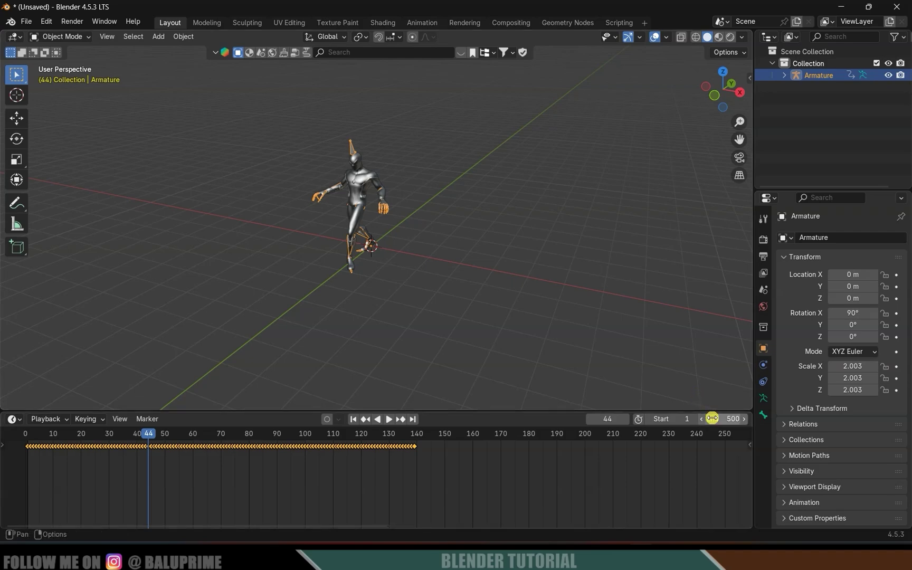
Scrub the full 0–500 range past frame 140 to check the motion, then rewind to frame 1.
{"action": "left_click_drag", "start_coordinate": [399, 441], "coordinate": [627, 446]}
{"action": "key", "text": "space"}
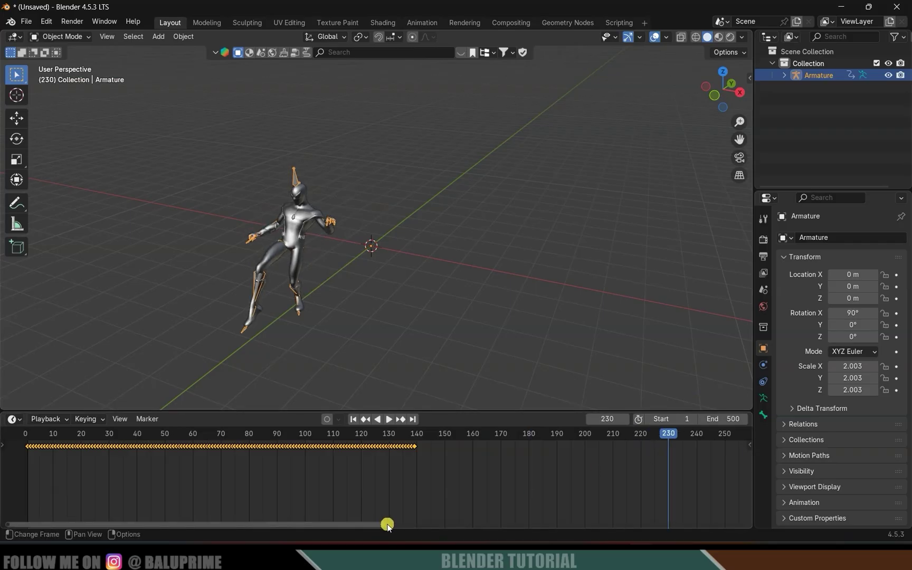
{"action": "left_click_drag", "start_coordinate": [388, 524], "coordinate": [631, 528]}
{"action": "key", "text": "Home"}
{"action": "left_click_drag", "start_coordinate": [340, 435], "coordinate": [124, 458]}
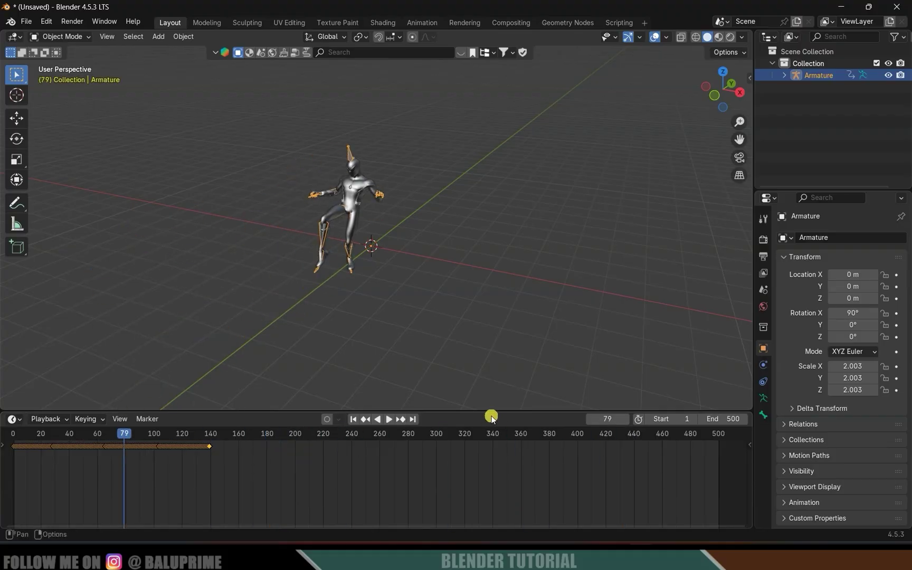
{"action": "left_click_drag", "start_coordinate": [490, 411], "coordinate": [492, 376]}
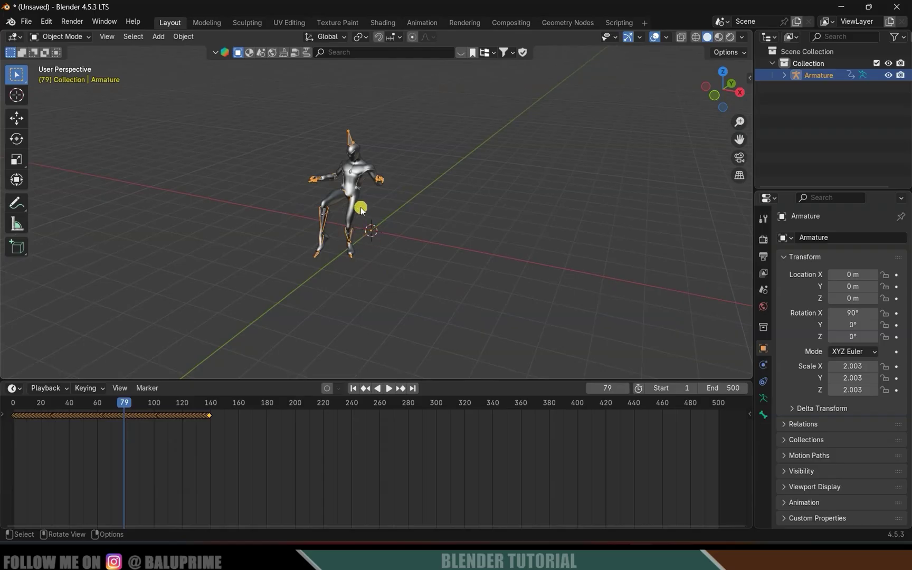
{"action": "middle_click_drag", "start_coordinate": [403, 275], "coordinate": [469, 331], "text": "shift"}
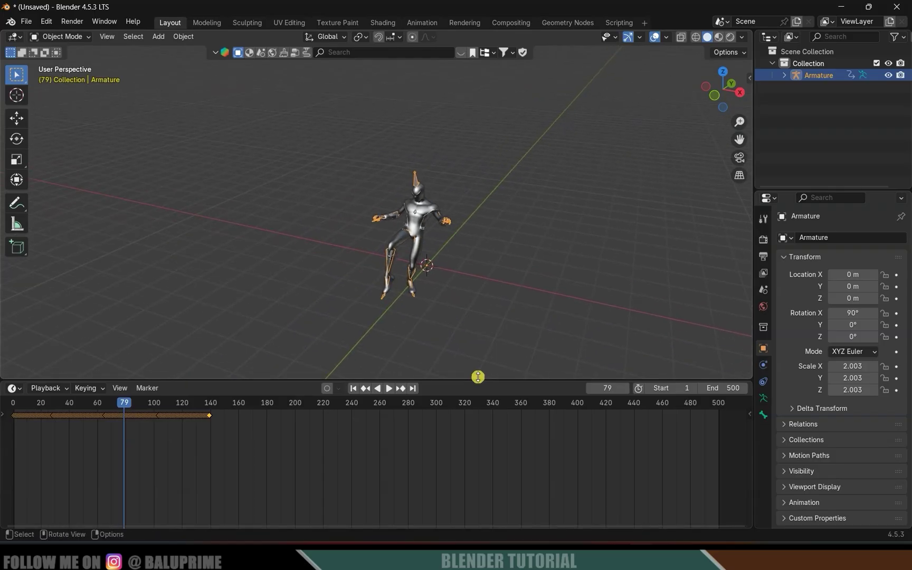
{"action": "left_click_drag", "start_coordinate": [477, 379], "coordinate": [475, 430]}
{"action": "scroll", "coordinate": [478, 339], "scroll_direction": "down", "scroll_amount": 3}
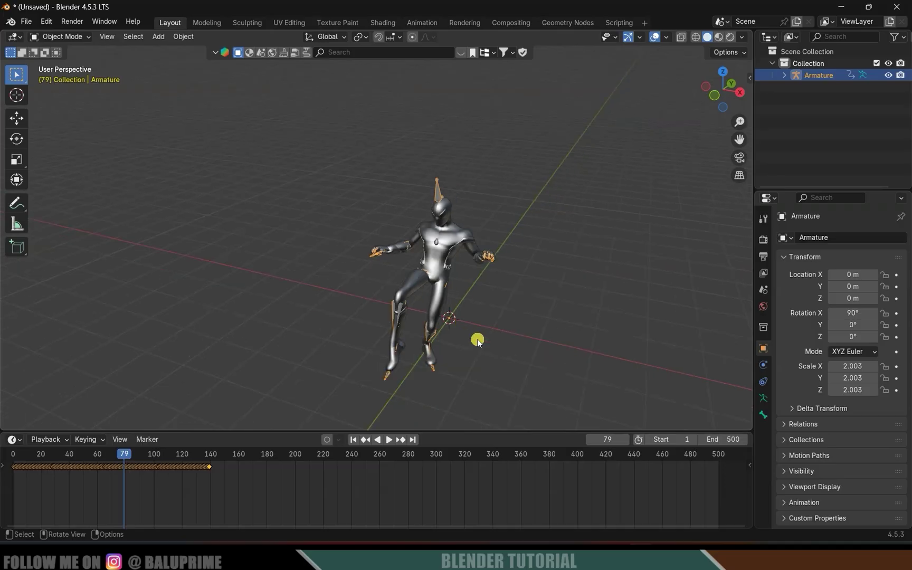
{"action": "left_click", "coordinate": [352, 440]}
{"action": "left_click", "coordinate": [471, 183]}
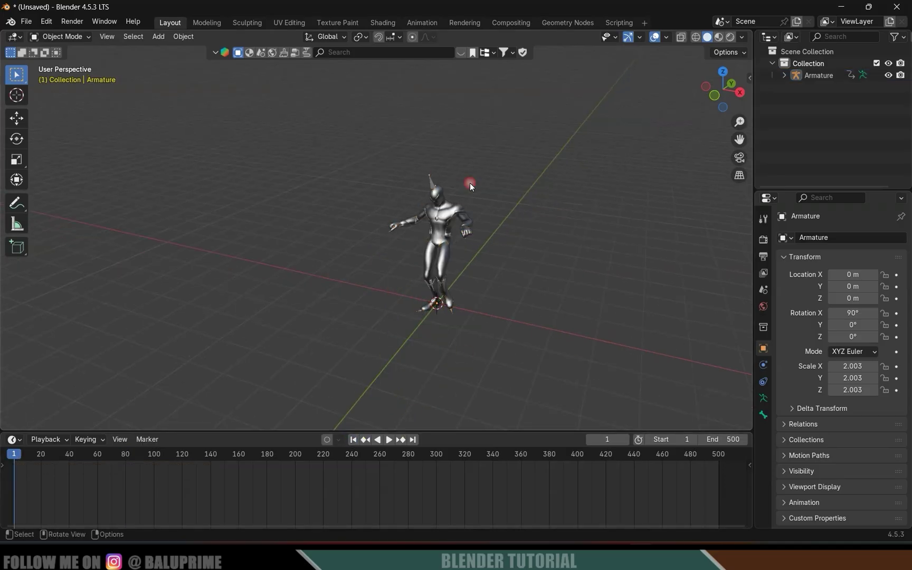
Select the Armature and run Create Control Rig from the Mixamo panel with IK arms and legs.
{"action": "left_click", "coordinate": [432, 181]}
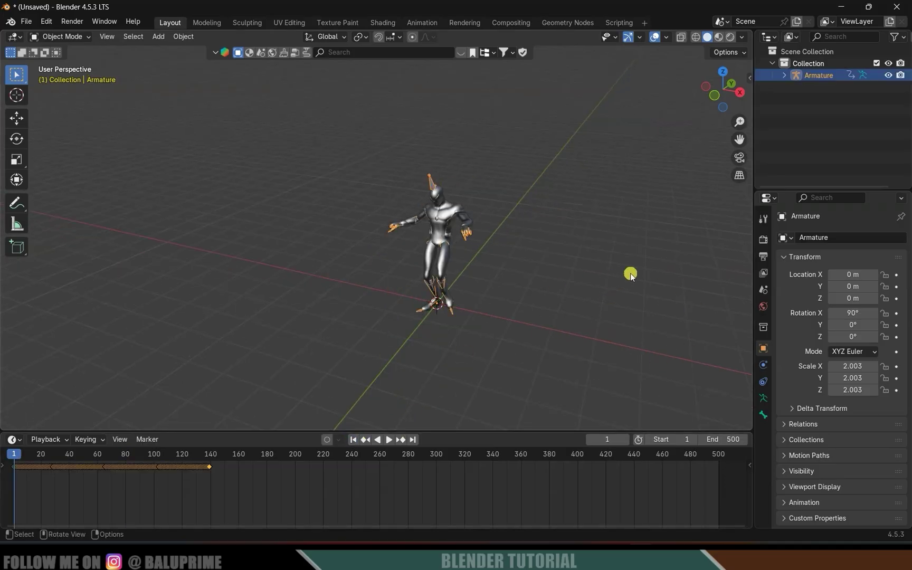
{"action": "key", "text": "n"}
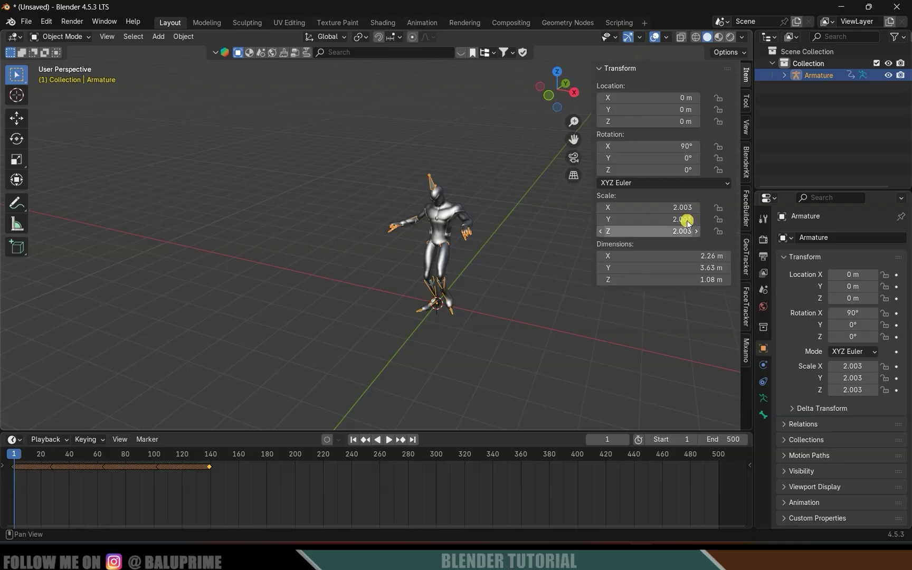
{"action": "left_click", "coordinate": [745, 351]}
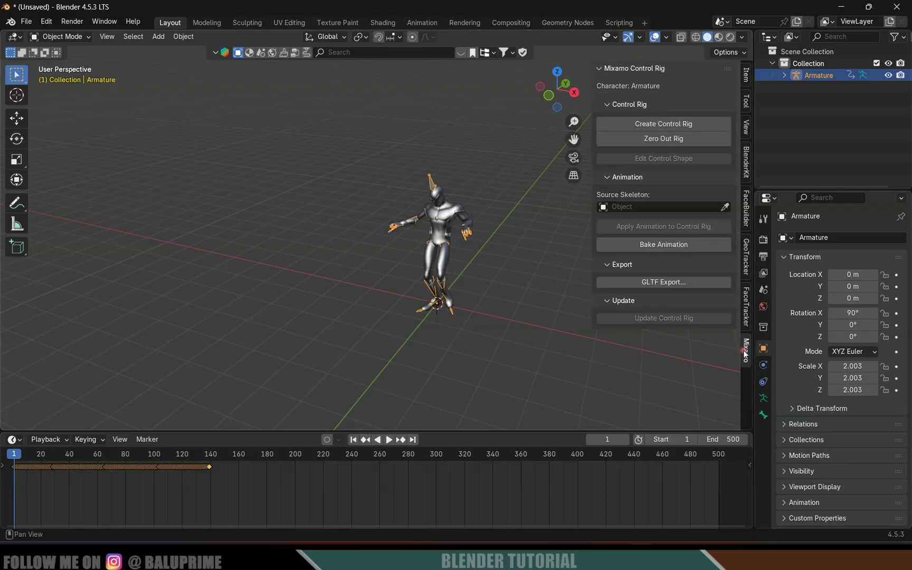
{"action": "left_click", "coordinate": [636, 124]}
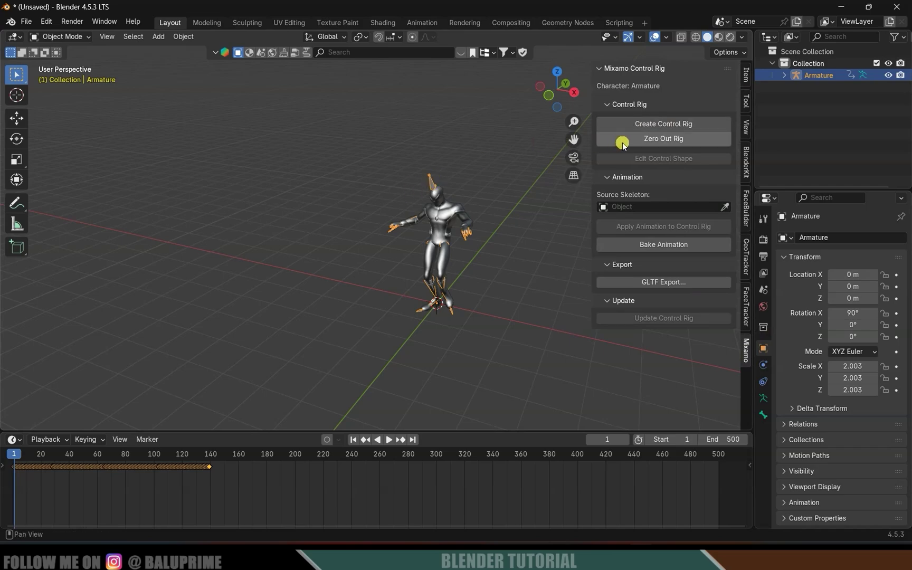
{"action": "left_click", "coordinate": [647, 124]}
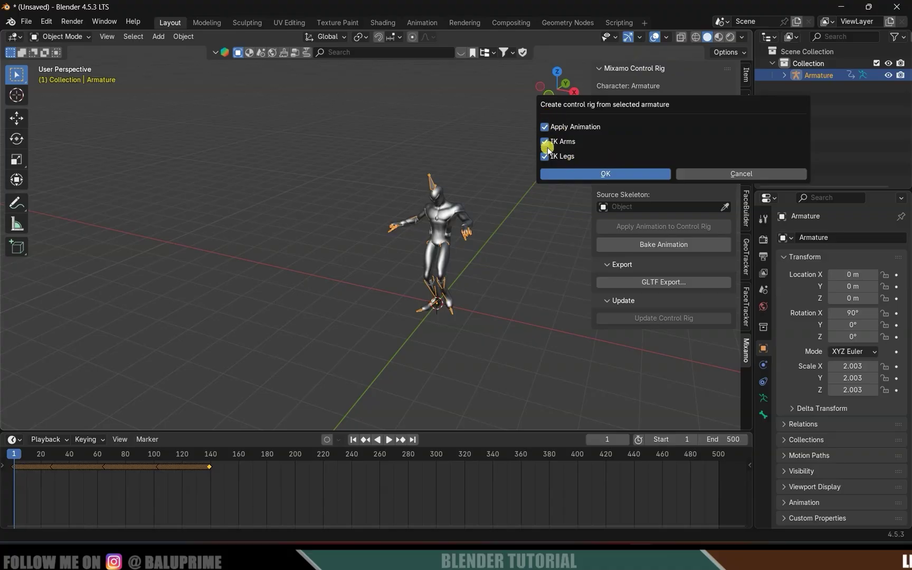
{"action": "left_click", "coordinate": [604, 174]}
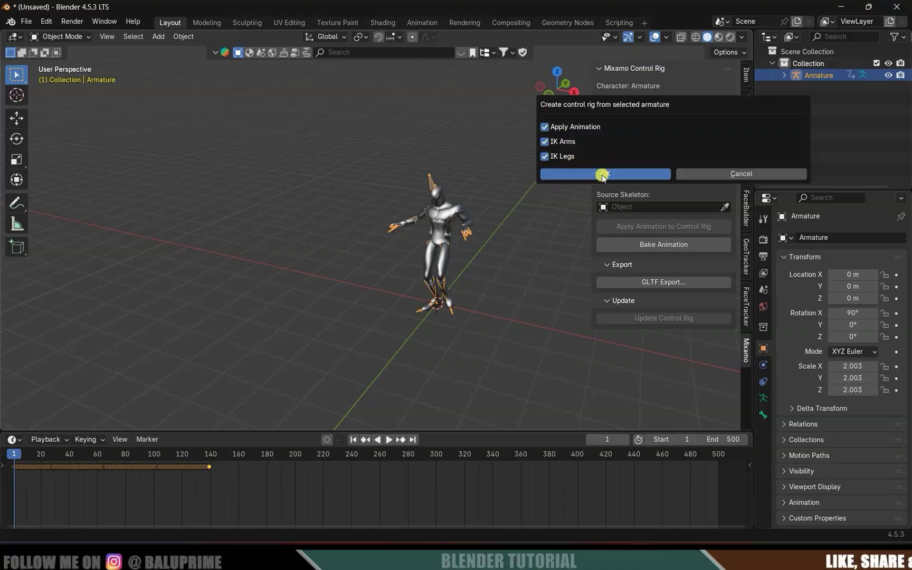
{"action": "mouse_move", "coordinate": [504, 311]}
{"action": "middle_mouse_down", "text": "ctrl"}
{"action": "mouse_move", "coordinate": [457, 300]}
{"action": "mouse_move", "coordinate": [495, 292]}
{"action": "mouse_move", "coordinate": [498, 309]}
{"action": "middle_mouse_up", "text": "ctrl"}
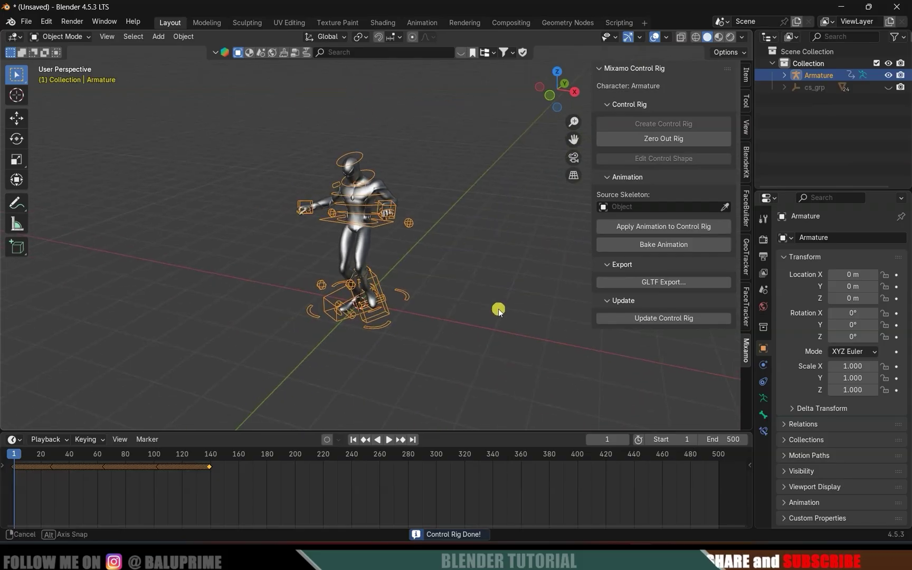
Play the rigged animation, then in Pose Mode test-move the Ctrl_Hips control and cancel.
{"action": "key", "text": "space"}
{"action": "left_click", "coordinate": [383, 440]}
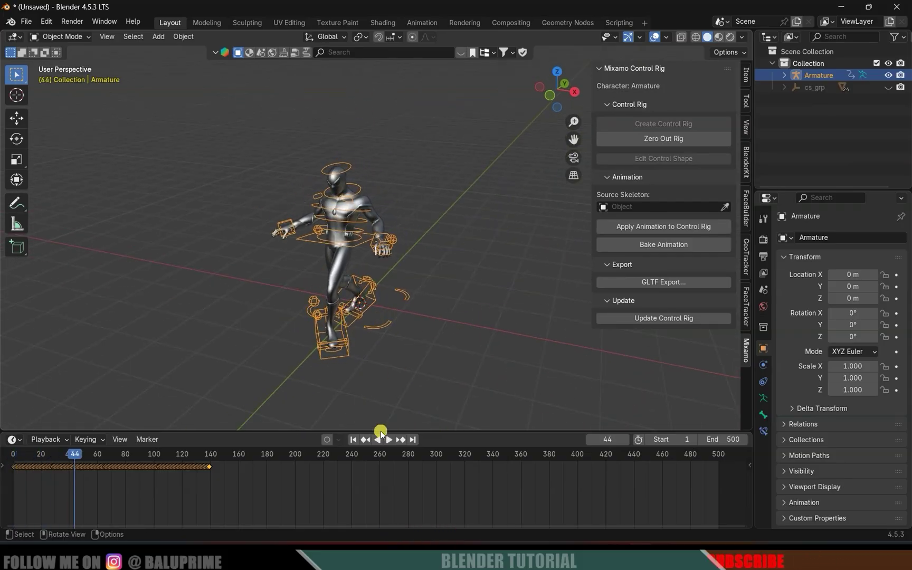
{"action": "scroll", "coordinate": [423, 326], "scroll_direction": "up", "scroll_amount": 5}
{"action": "scroll", "coordinate": [420, 321], "scroll_direction": "down", "scroll_amount": 4}
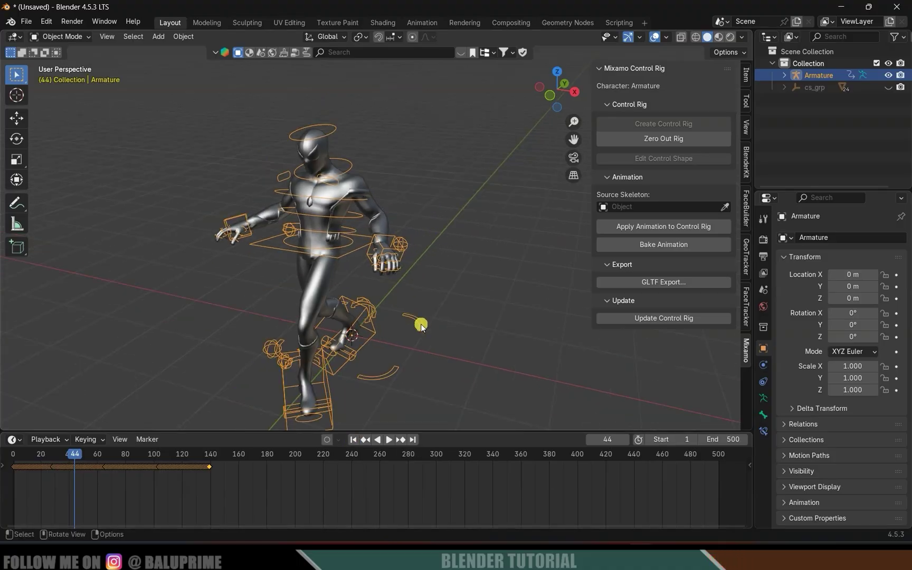
{"action": "middle_click_drag", "start_coordinate": [426, 281], "coordinate": [396, 211]}
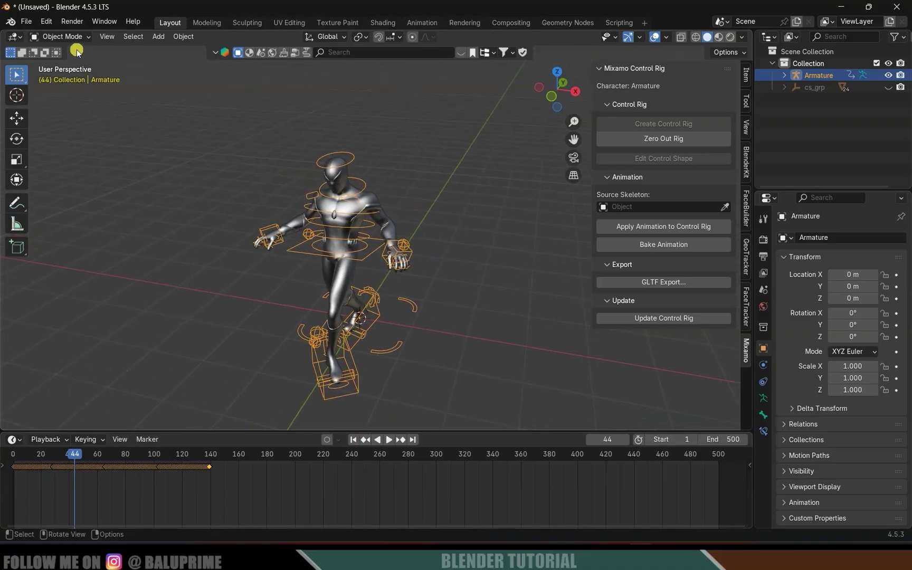
{"action": "left_click", "coordinate": [67, 37]}
{"action": "left_click", "coordinate": [73, 80]}
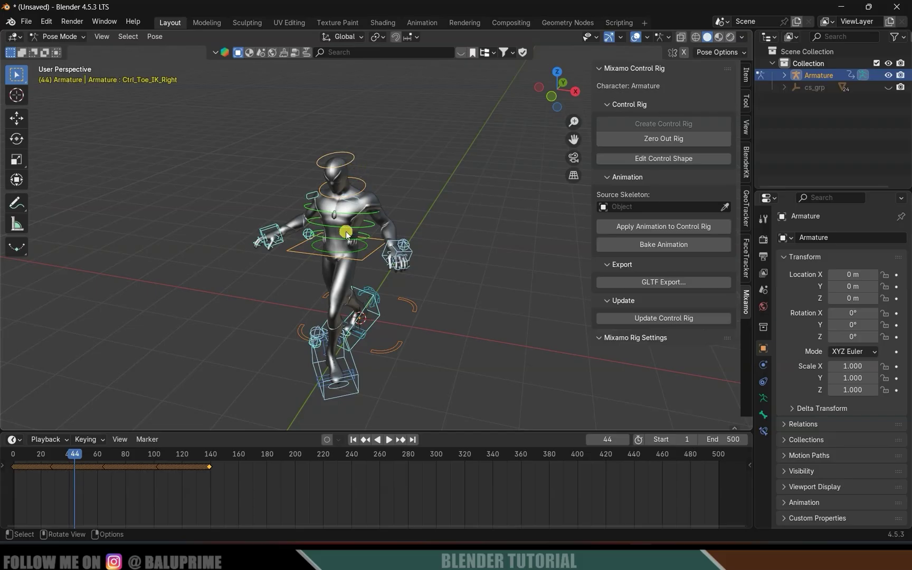
{"action": "left_click", "coordinate": [368, 264]}
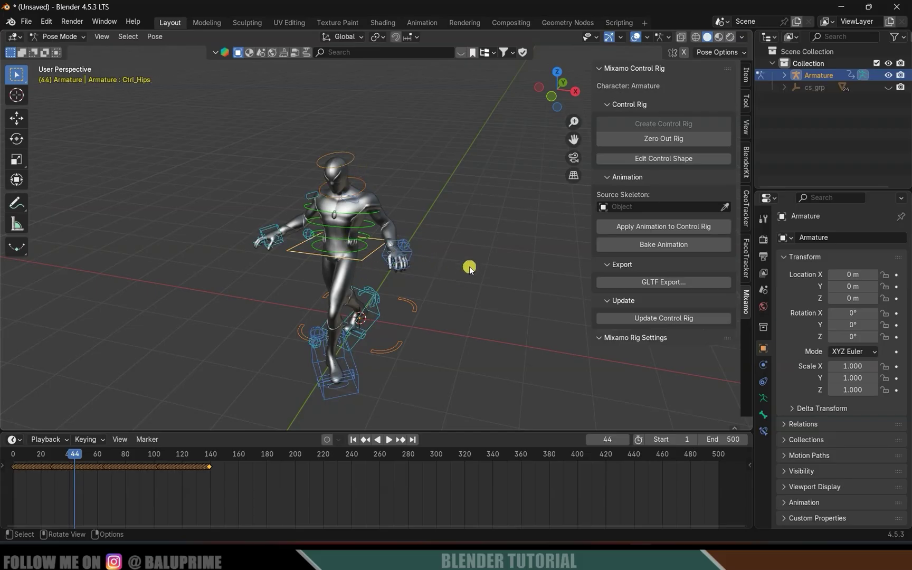
{"action": "key", "text": "g"}
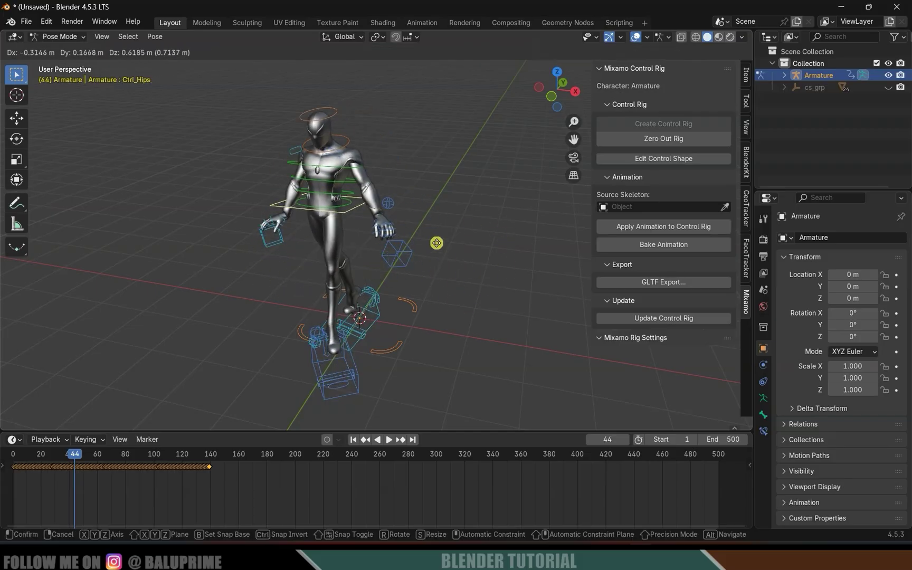
{"action": "right_click", "coordinate": [485, 246]}
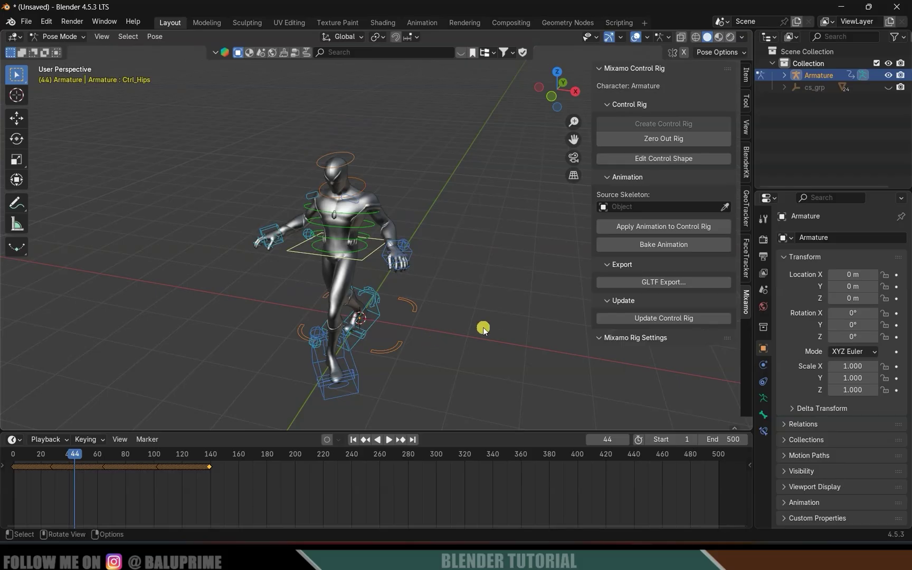
Zero out the rig, return to Object Mode and replay the animation to frame 136.
{"action": "left_click", "coordinate": [77, 42]}
{"action": "left_click", "coordinate": [72, 38]}
{"action": "left_click", "coordinate": [72, 38]}
{"action": "left_click", "coordinate": [77, 49]}
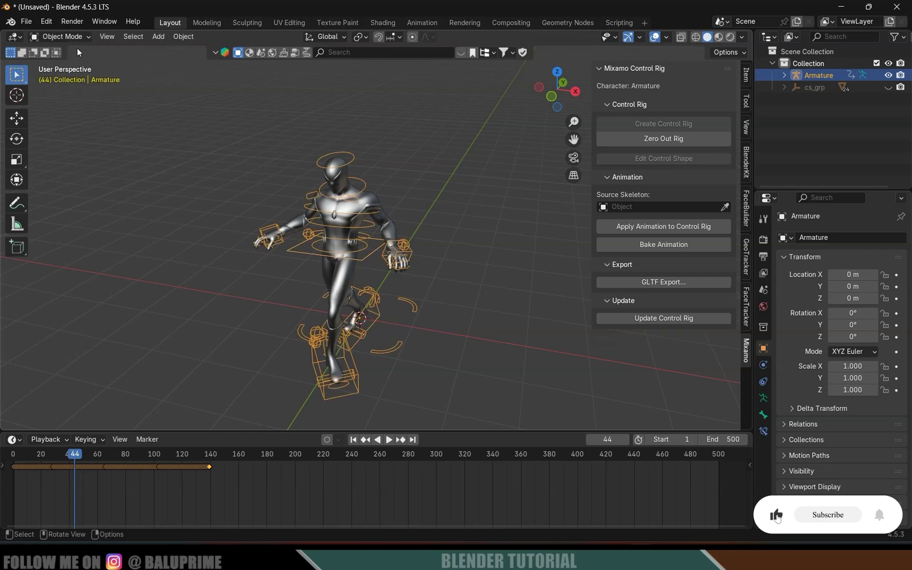
{"action": "left_click", "coordinate": [642, 140]}
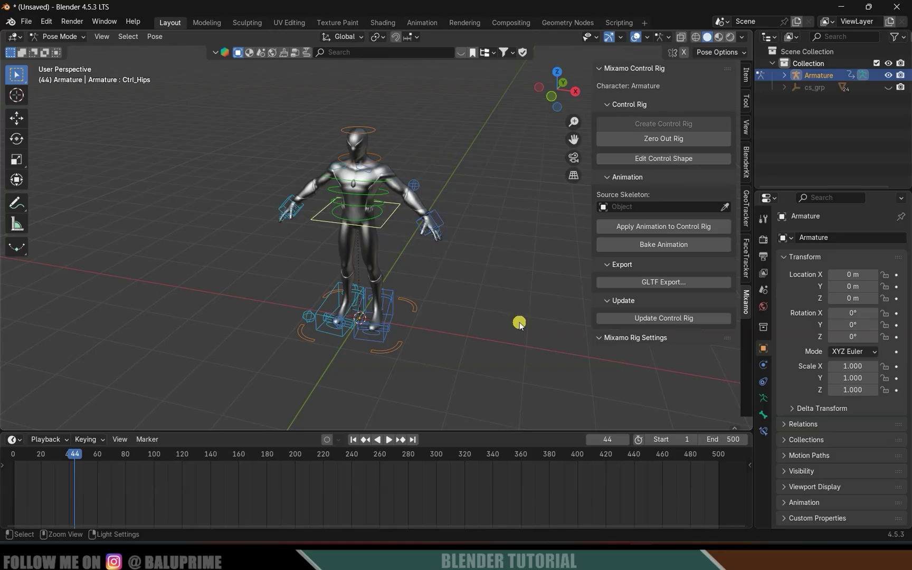
{"action": "key", "text": "ctrl+Tab"}
{"action": "key", "text": "shift+Left"}
{"action": "key", "text": "space"}
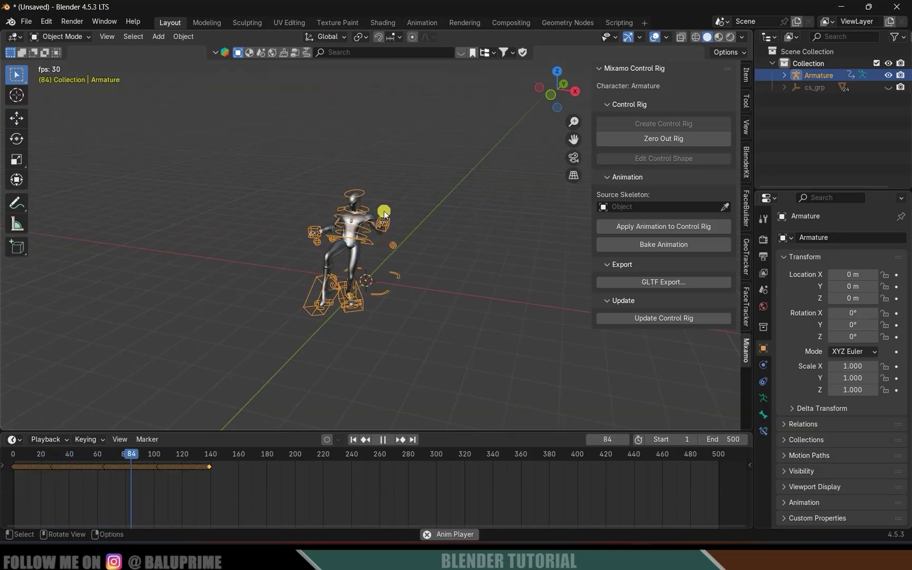
{"action": "key", "text": "space"}
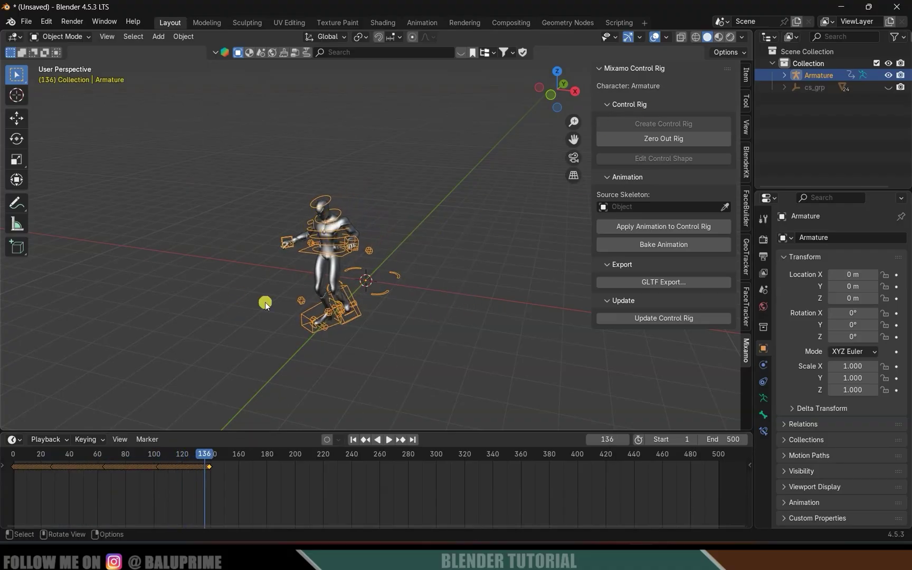
Rename the Armature object to 'walking' in Object Properties.
{"action": "left_click", "coordinate": [843, 237]}
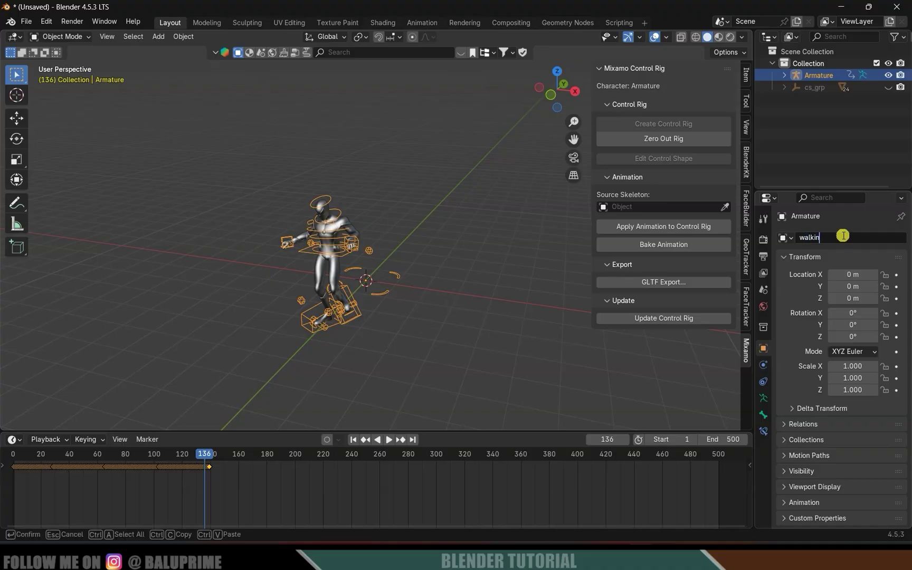
{"action": "type", "text": "walking"}
{"action": "key", "text": "Return"}
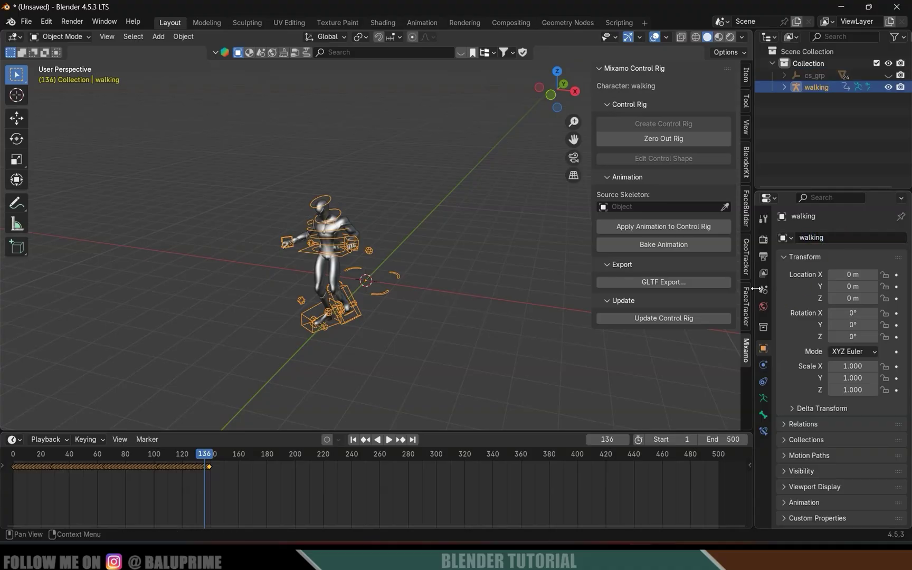
{"action": "left_click_drag", "start_coordinate": [447, 432], "coordinate": [460, 405]}
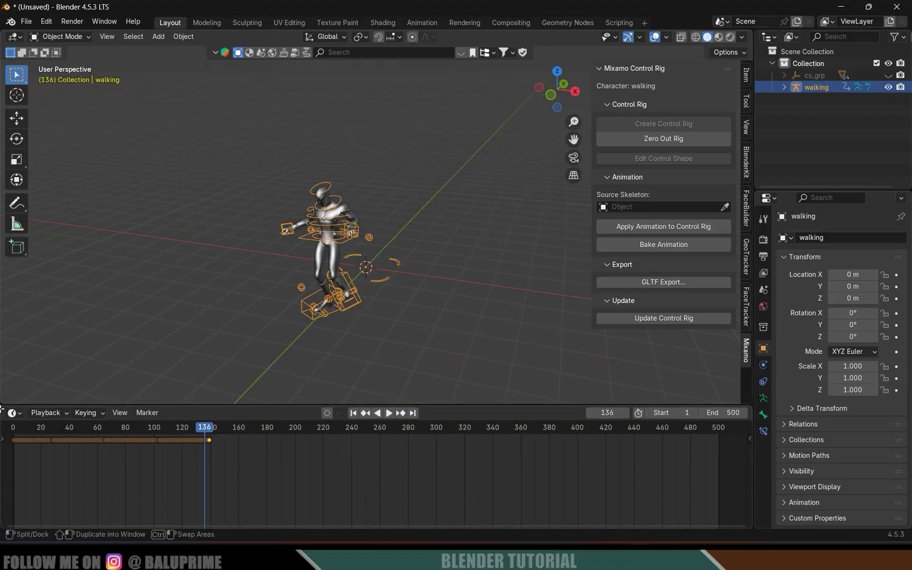
{"action": "left_click", "coordinate": [13, 413]}
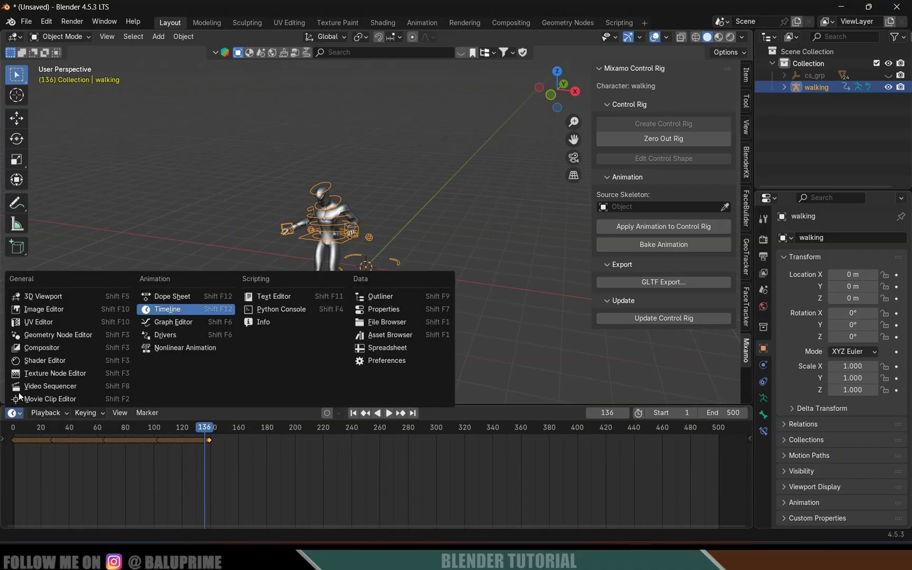
In the Nonlinear Animation editor, Push Down the walking action and scrub the new strip.
{"action": "left_click", "coordinate": [171, 348]}
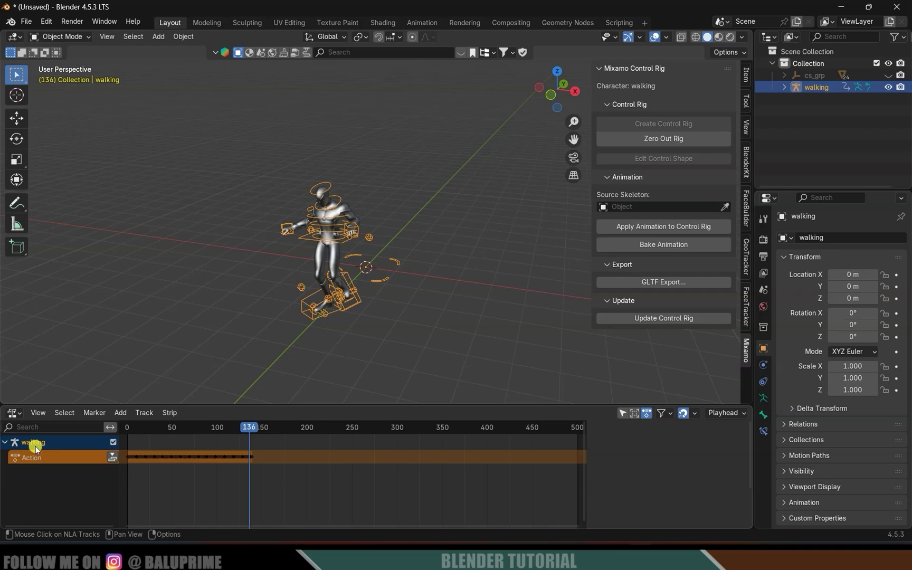
{"action": "key", "text": "n"}
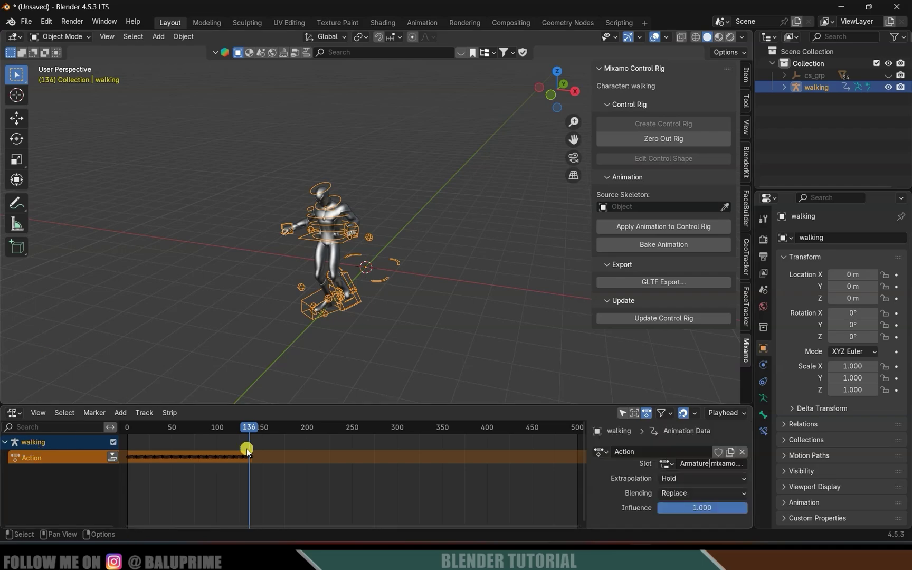
{"action": "left_click", "coordinate": [113, 457]}
{"action": "left_click_drag", "start_coordinate": [161, 428], "coordinate": [215, 447]}
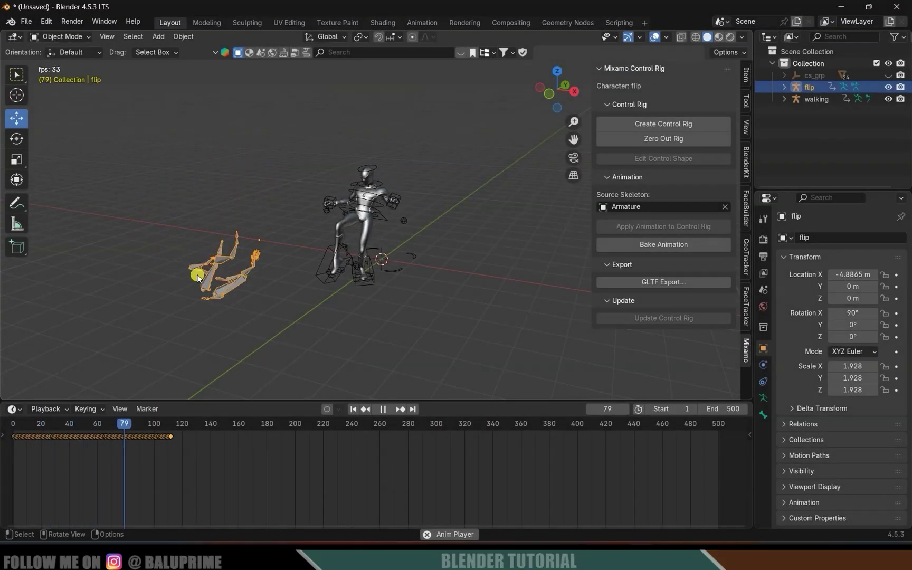
Stop playback, return to frame 1, and select only the walking character.
{"action": "key", "text": "space"}
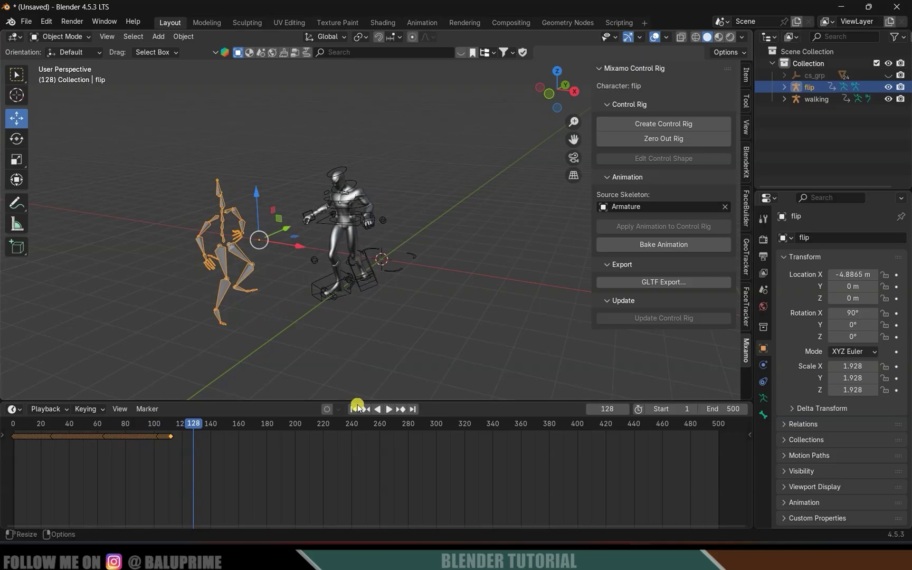
{"action": "left_click", "coordinate": [354, 409]}
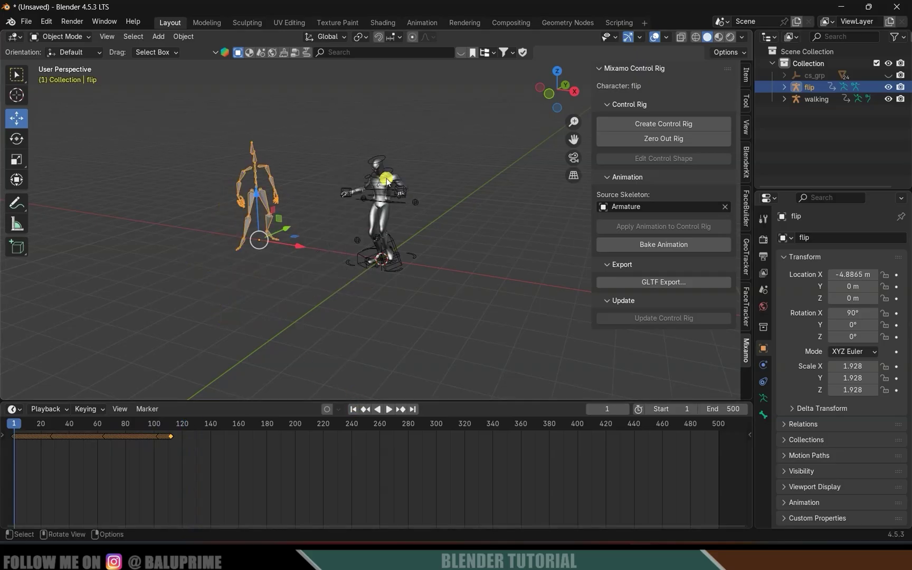
{"action": "left_click", "coordinate": [405, 152]}
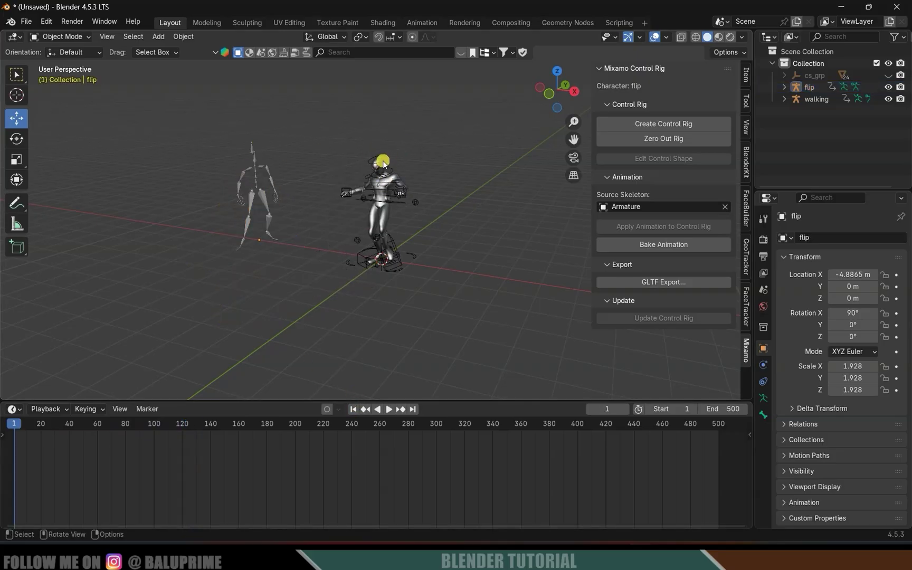
{"action": "left_click", "coordinate": [387, 159]}
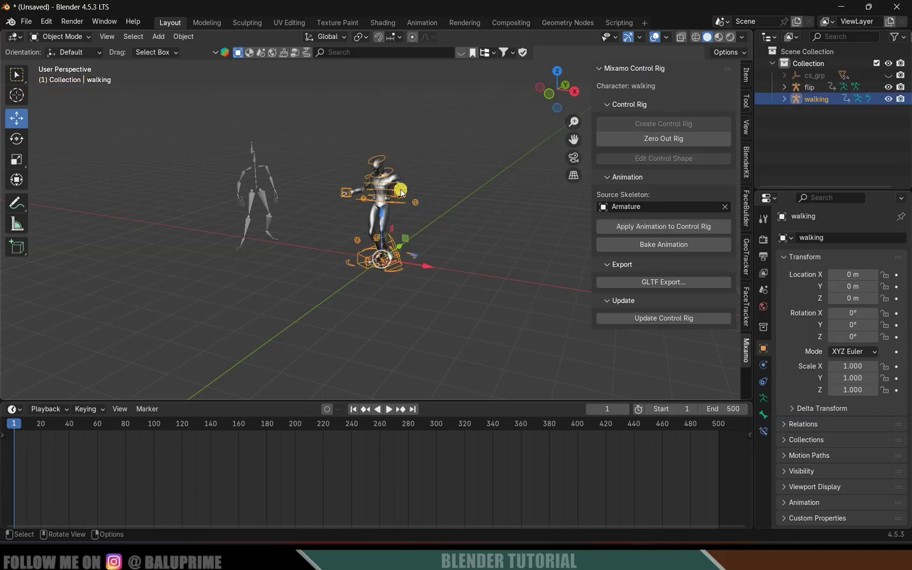
Retarget the flip skeleton's animation onto the walking rig and play it back to check.
{"action": "left_click", "coordinate": [724, 207]}
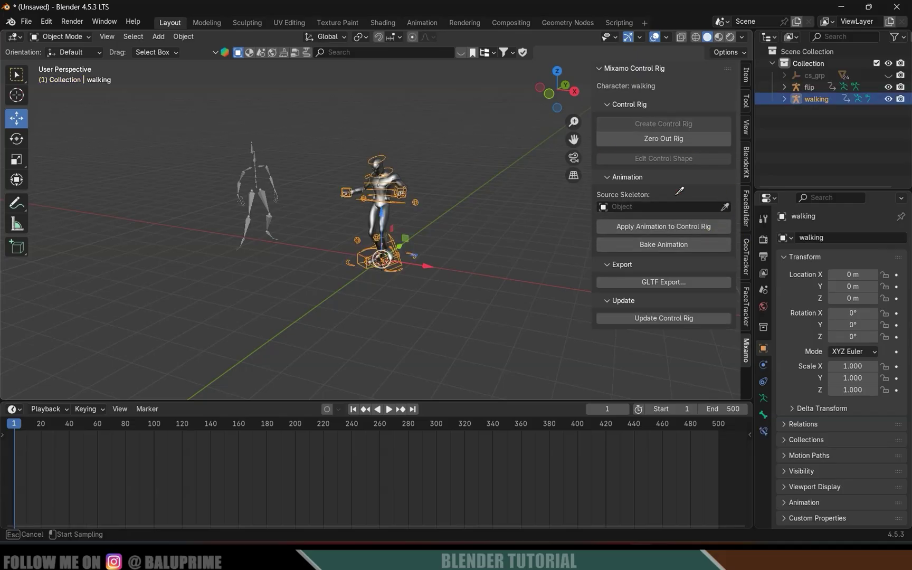
{"action": "left_click", "coordinate": [257, 155]}
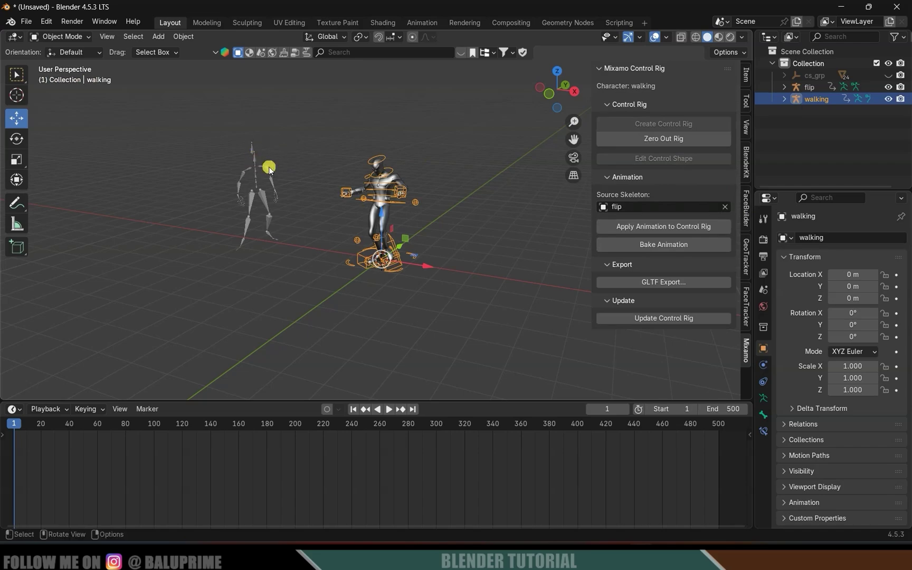
{"action": "left_click", "coordinate": [658, 226]}
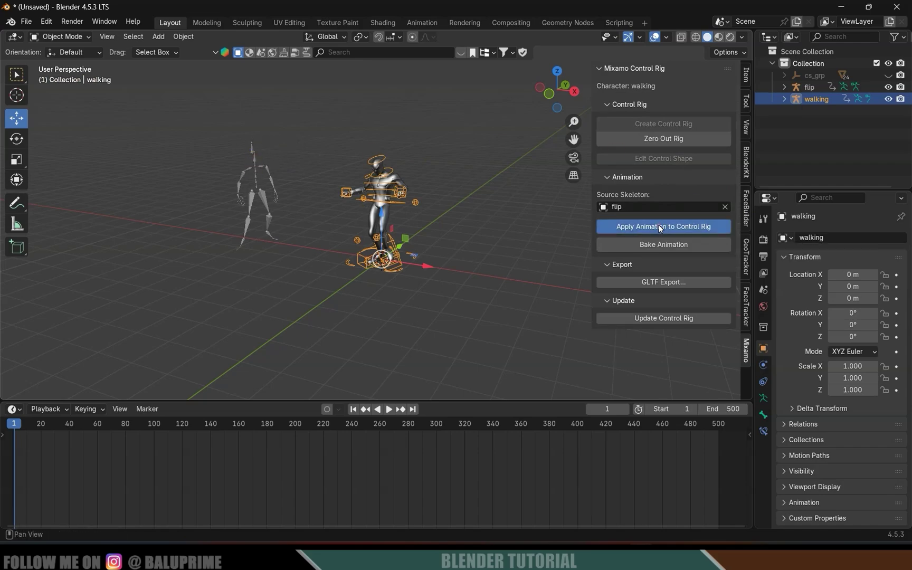
{"action": "key", "text": "space"}
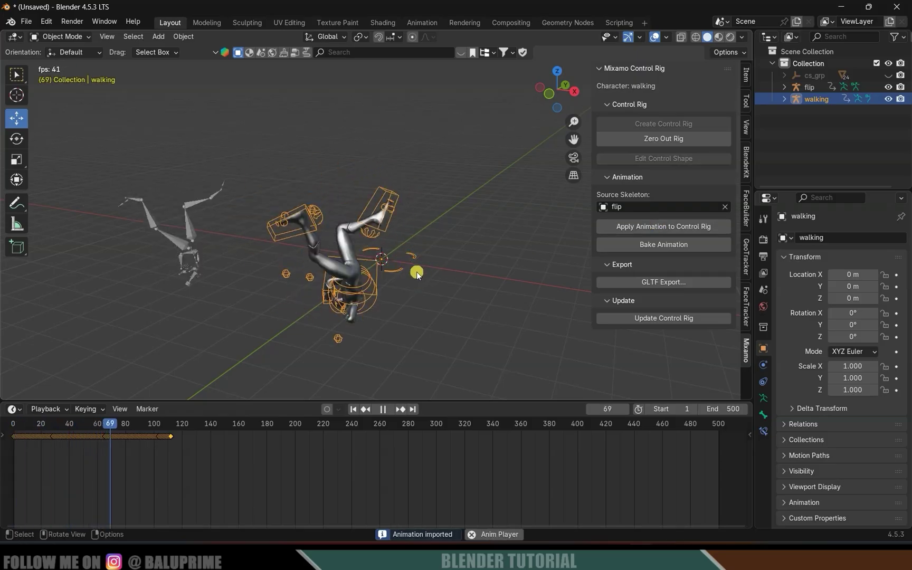
{"action": "key", "text": "space"}
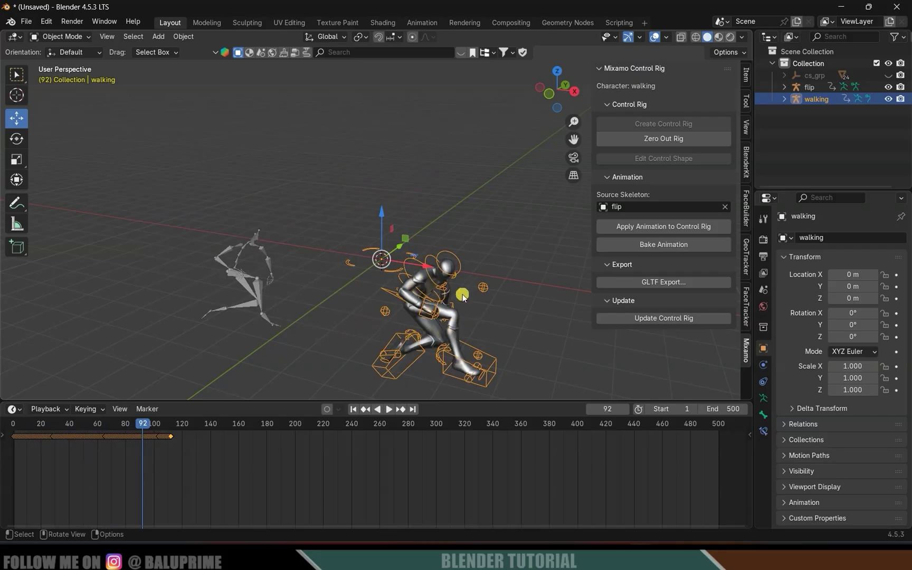
{"action": "left_click", "coordinate": [13, 409]}
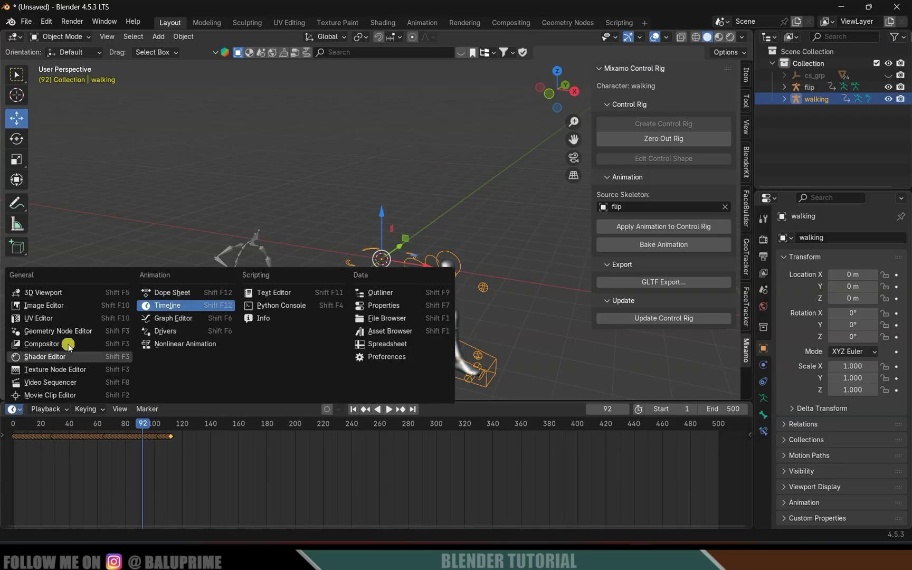
In the NLA editor, rename the rig 'flip' and push Action.006 into a strip at frames 78–189.
{"action": "left_click", "coordinate": [182, 345]}
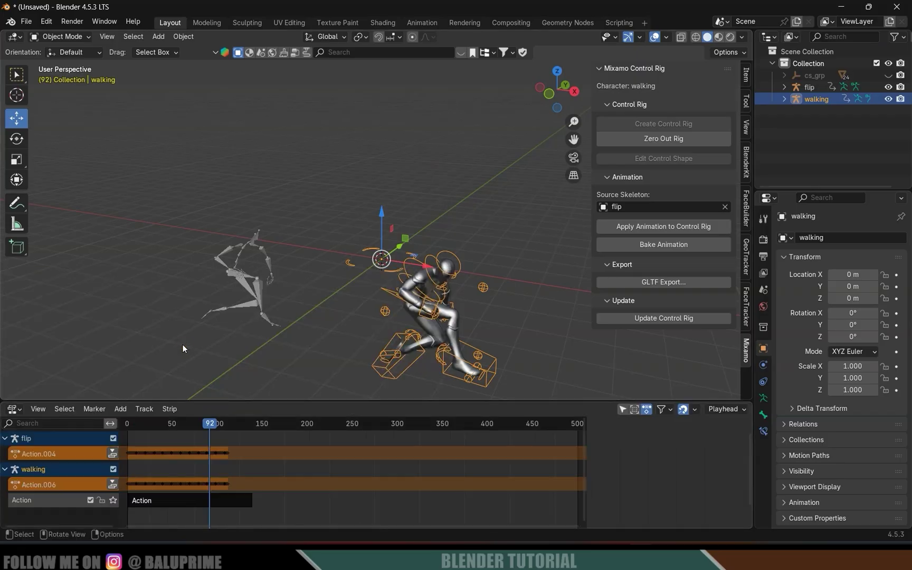
{"action": "double_click", "coordinate": [831, 239]}
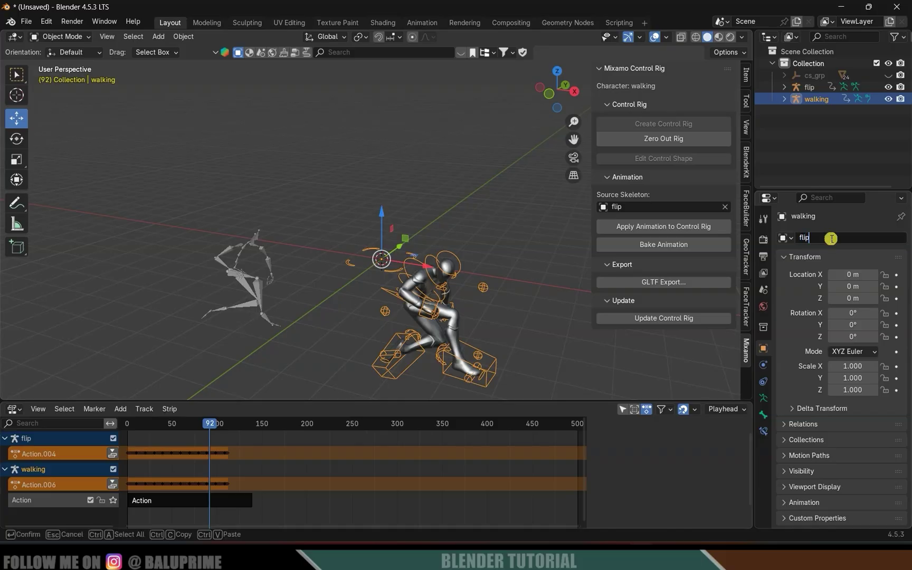
{"action": "key", "text": "Return"}
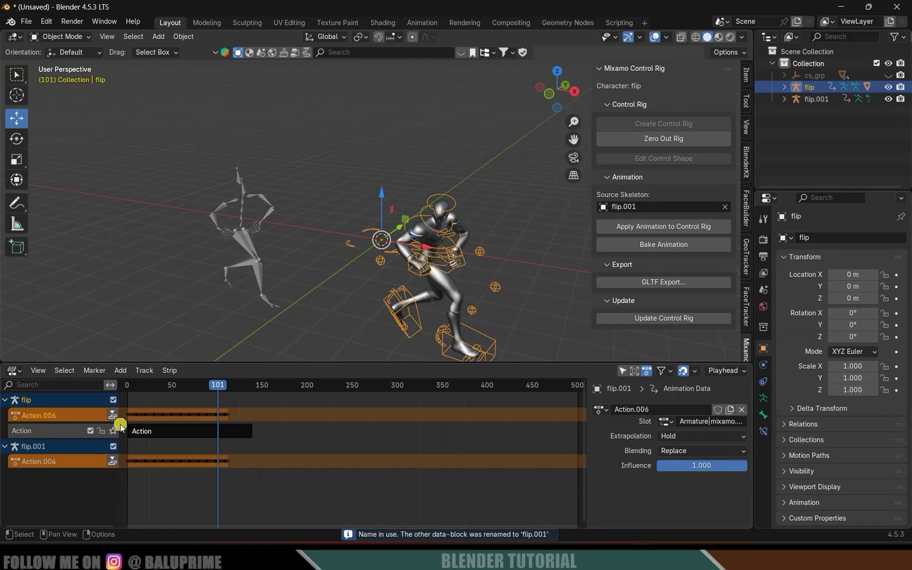
{"action": "left_click", "coordinate": [113, 417]}
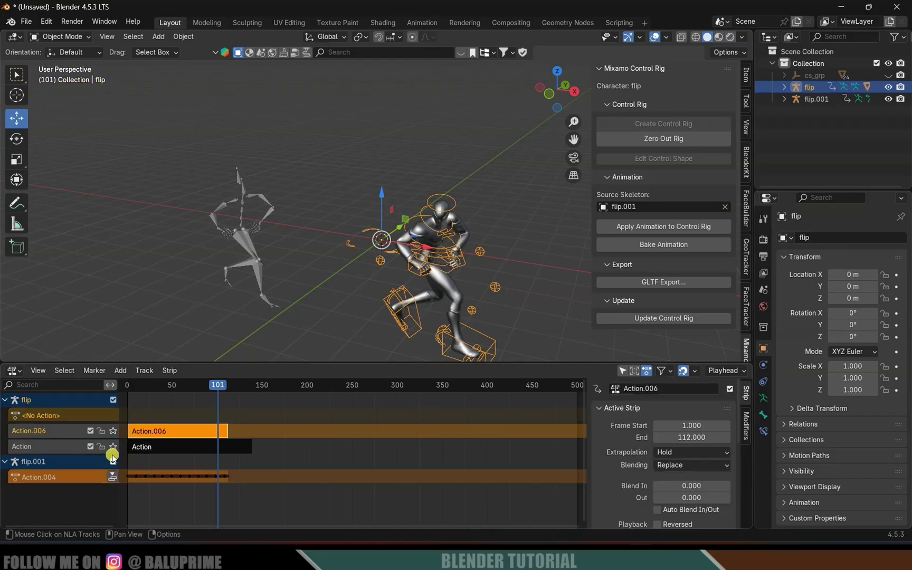
{"action": "left_click_drag", "start_coordinate": [161, 434], "coordinate": [231, 432]}
{"action": "left_click_drag", "start_coordinate": [180, 386], "coordinate": [157, 388]}
Set extrapolation to Nothing on both the Action and Action.006 strips, then scrub to check.
{"action": "left_click", "coordinate": [168, 444]}
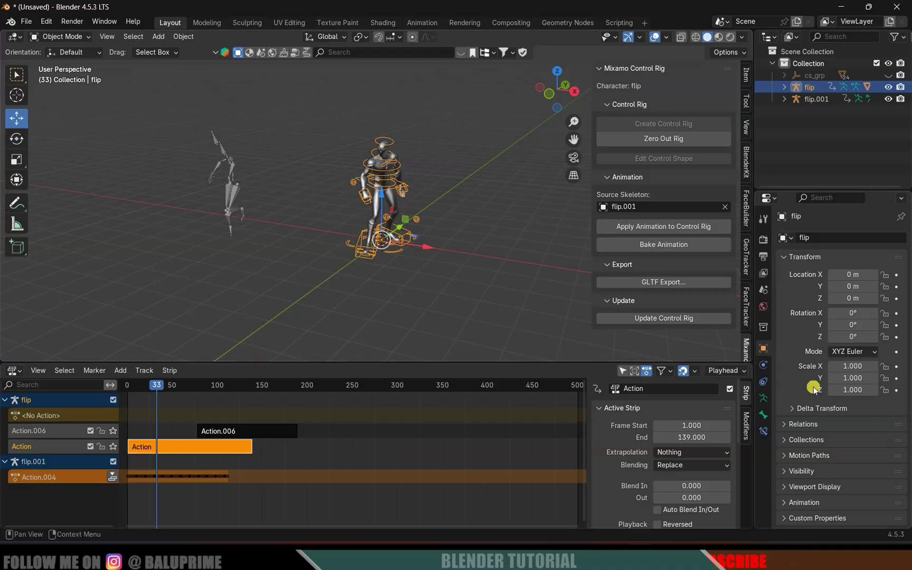
{"action": "left_click", "coordinate": [674, 452]}
{"action": "left_click", "coordinate": [680, 466]}
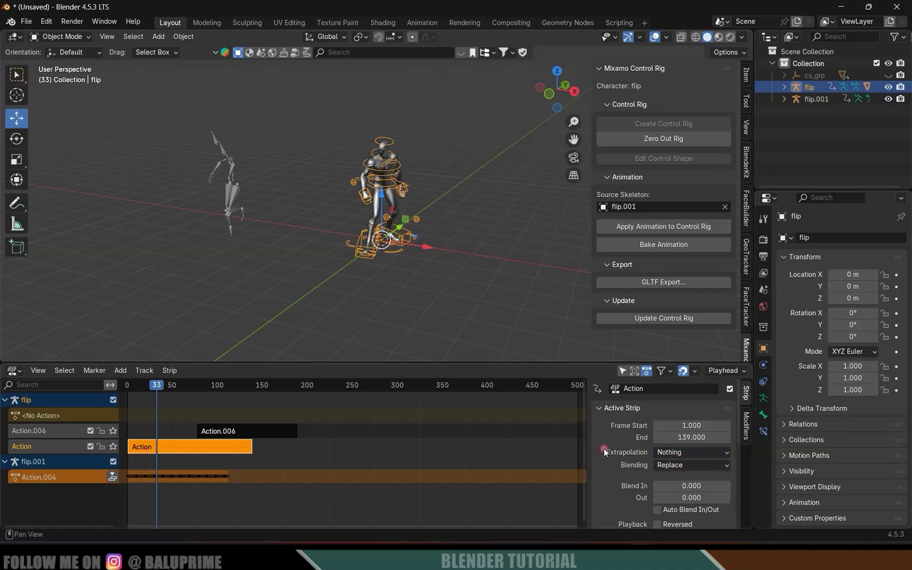
{"action": "left_click", "coordinate": [225, 431]}
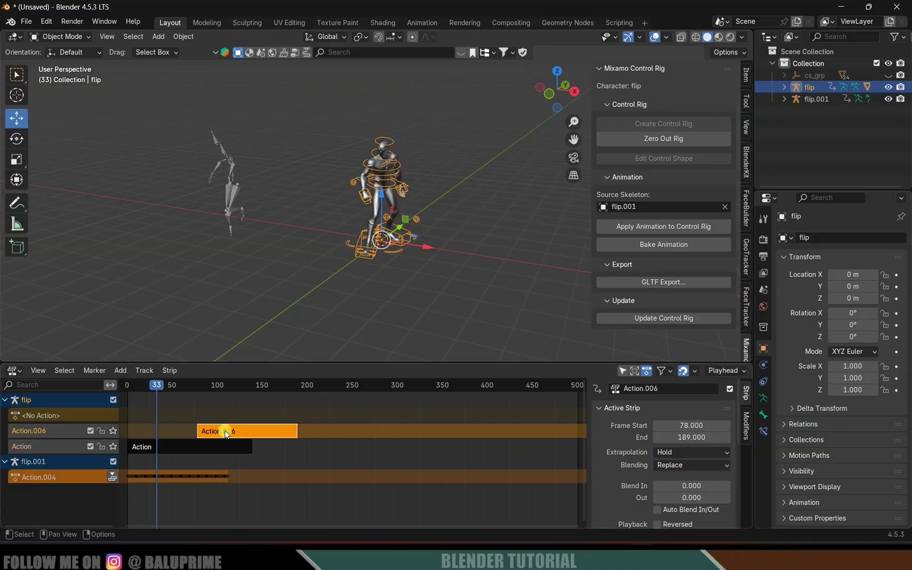
{"action": "left_click", "coordinate": [718, 449]}
{"action": "left_click", "coordinate": [681, 467]}
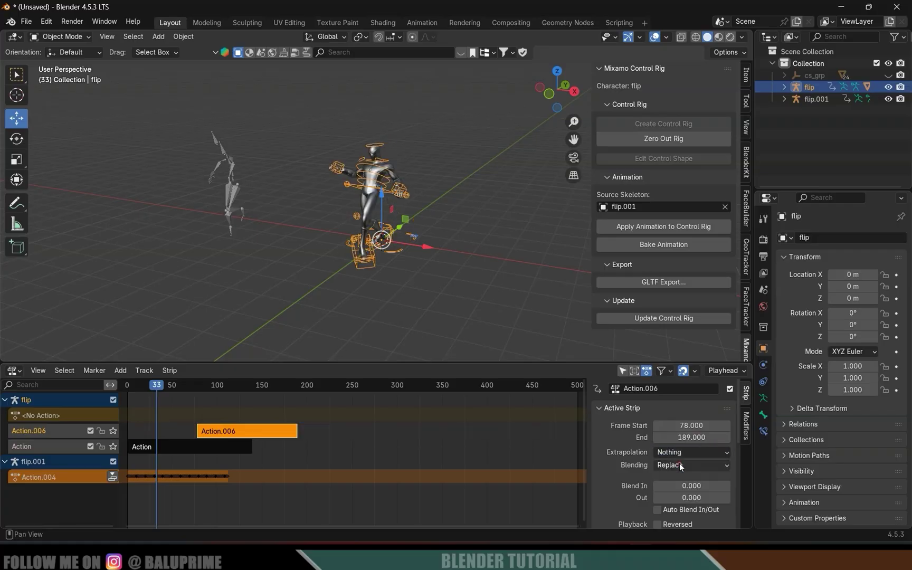
{"action": "left_click_drag", "start_coordinate": [156, 393], "coordinate": [186, 402]}
{"action": "left_click", "coordinate": [173, 217]}
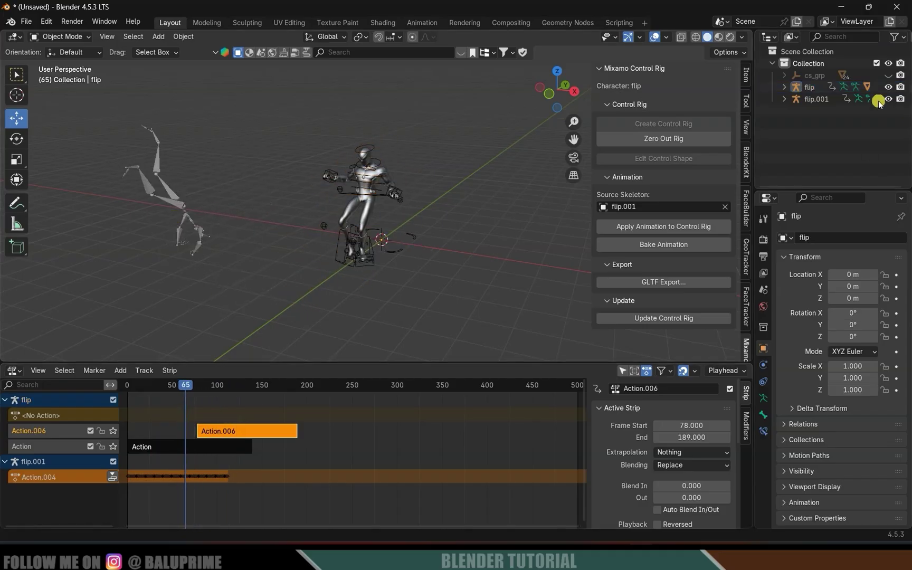
Hide the flip.001 skeleton in the viewport.
{"action": "left_click", "coordinate": [186, 215]}
{"action": "left_click", "coordinate": [888, 99]}
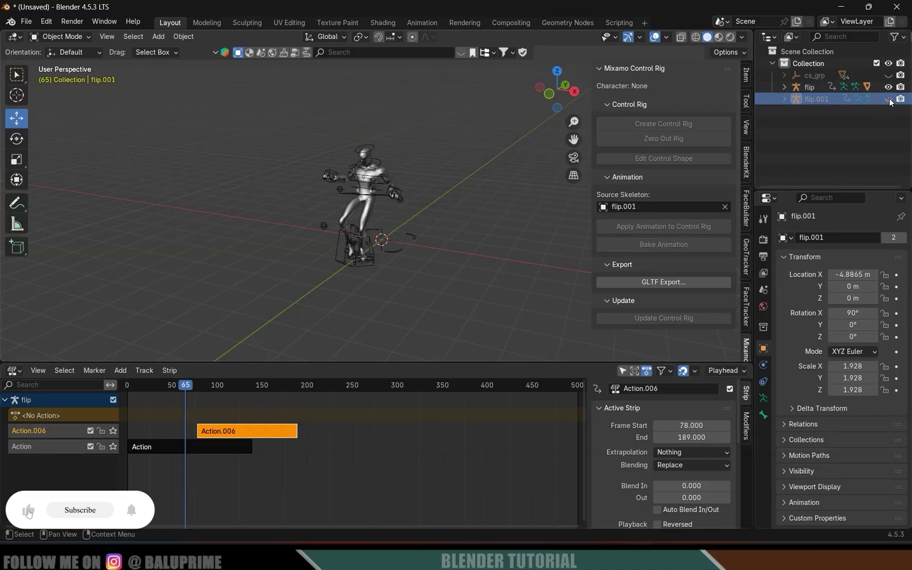
{"action": "mouse_move", "coordinate": [332, 389]}
{"action": "left_mouse_down"}
{"action": "mouse_move", "coordinate": [312, 388]}
{"action": "mouse_move", "coordinate": [363, 390]}
{"action": "mouse_move", "coordinate": [332, 390]}
{"action": "mouse_move", "coordinate": [356, 392]}
{"action": "mouse_move", "coordinate": [342, 392]}
{"action": "left_mouse_up"}
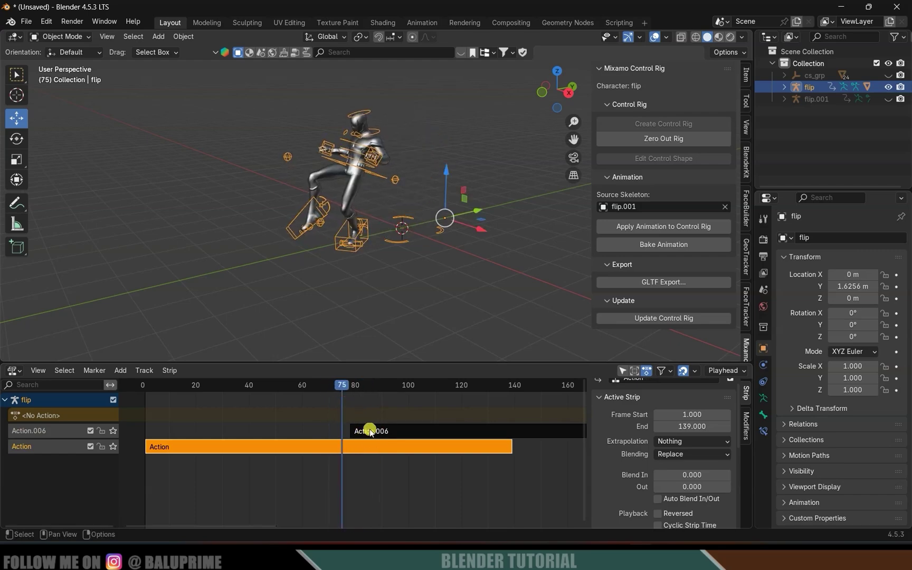
Give the Action.006 strip a 7.1-frame blend-in and key the rig's location at frame 78.
{"action": "left_click", "coordinate": [370, 431]}
{"action": "left_click_drag", "start_coordinate": [677, 476], "coordinate": [633, 480]}
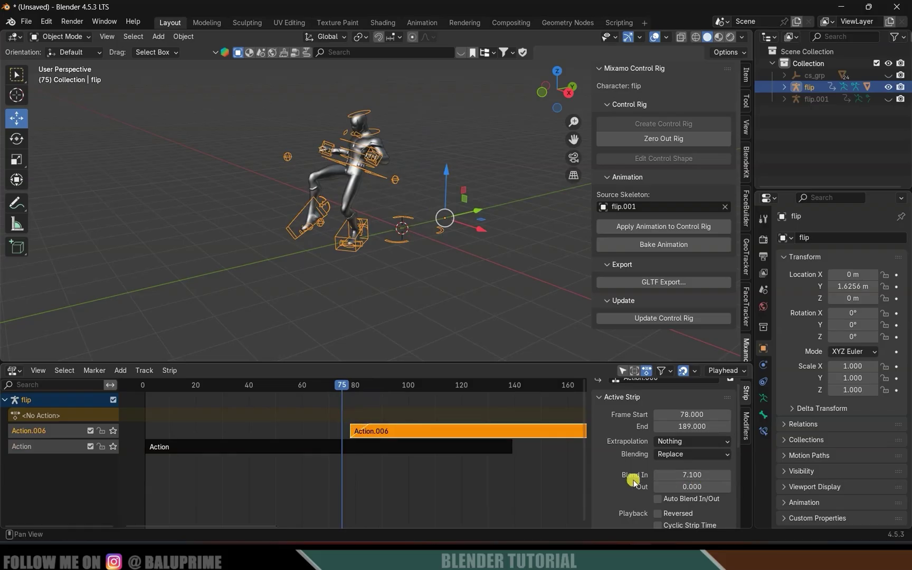
{"action": "mouse_move", "coordinate": [340, 395]}
{"action": "left_mouse_down"}
{"action": "mouse_move", "coordinate": [374, 388]}
{"action": "mouse_move", "coordinate": [349, 389]}
{"action": "left_mouse_up"}
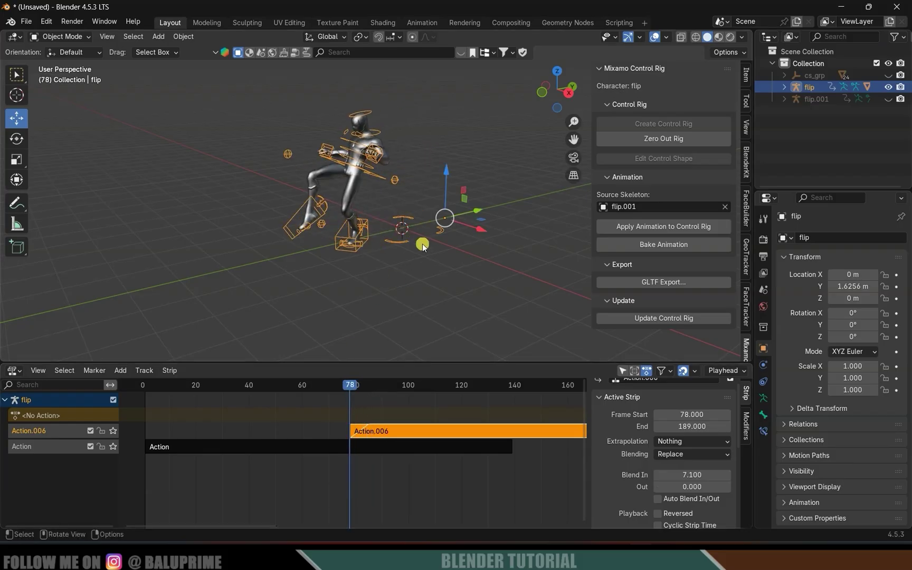
{"action": "middle_click_drag", "start_coordinate": [354, 254], "coordinate": [341, 308]}
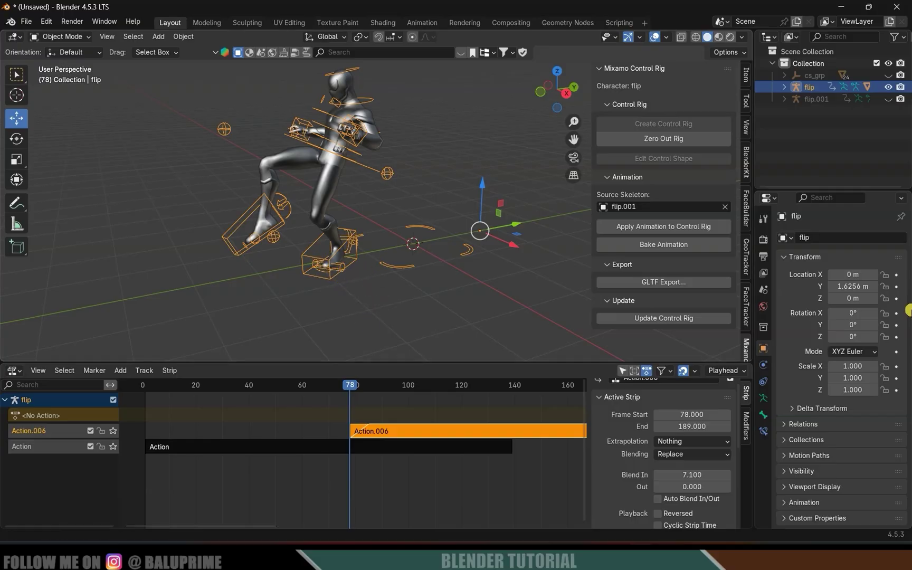
{"action": "left_click", "coordinate": [896, 274]}
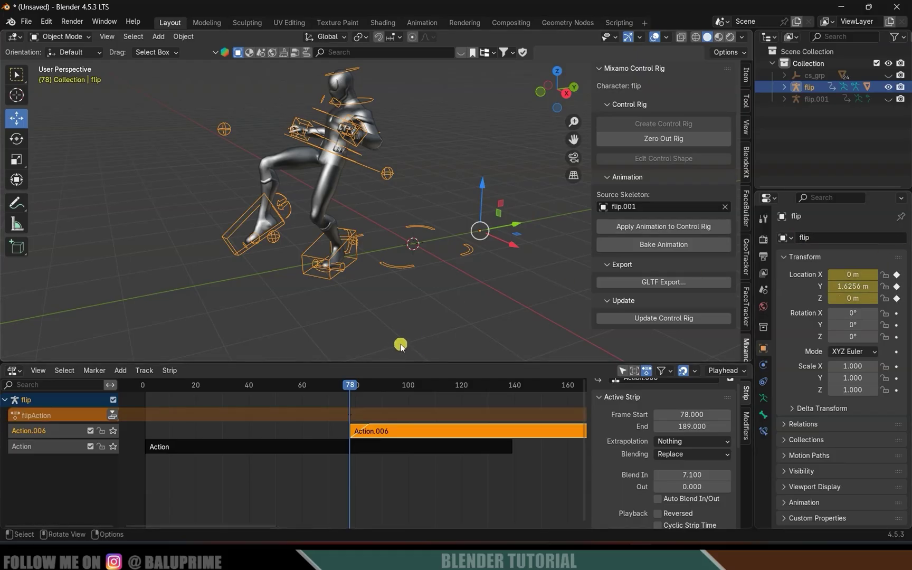
At frame 86, move the flip rig to Y −0.36005, key its location, and play back.
{"action": "key", "text": "Right"}
{"action": "left_click_drag", "start_coordinate": [353, 385], "coordinate": [373, 387]}
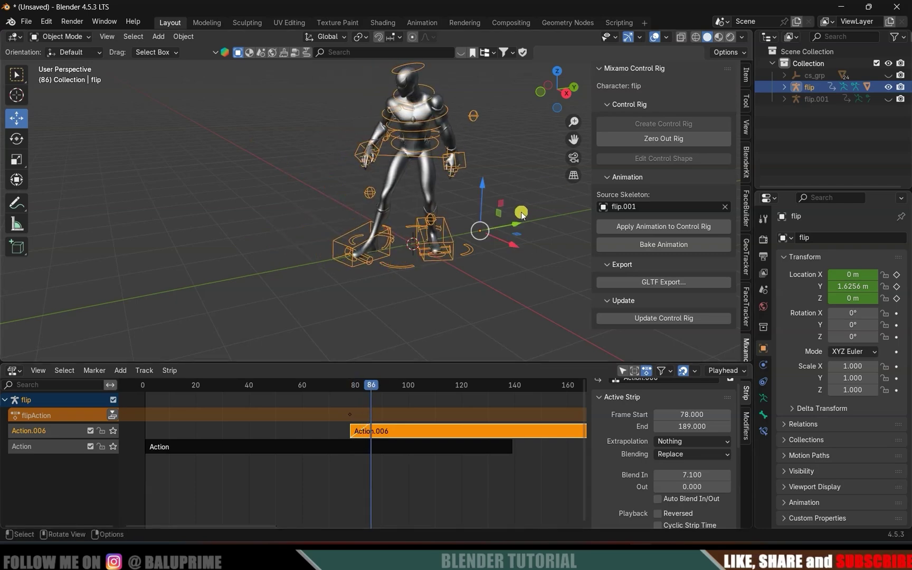
{"action": "key", "text": "g"}
{"action": "key", "text": "y"}
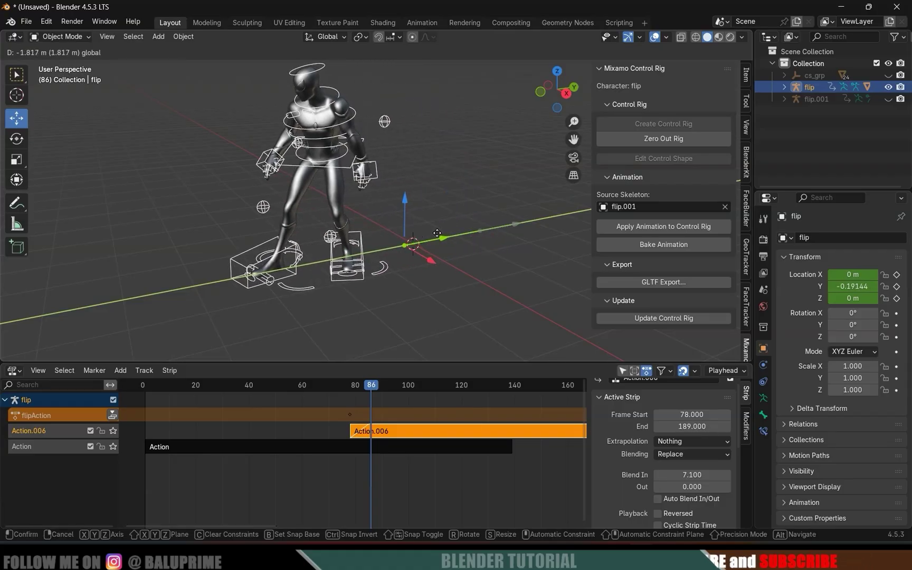
{"action": "left_click", "coordinate": [431, 234]}
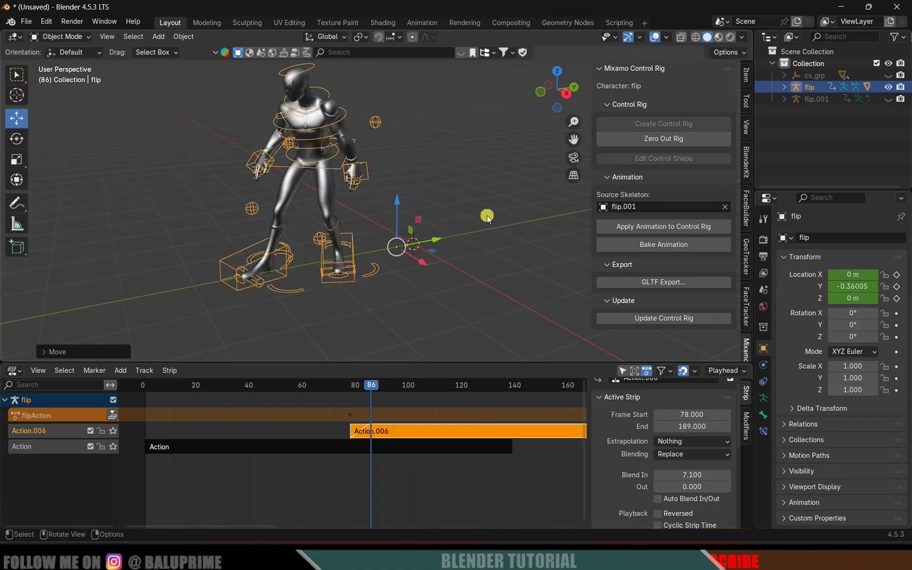
{"action": "left_click", "coordinate": [342, 401]}
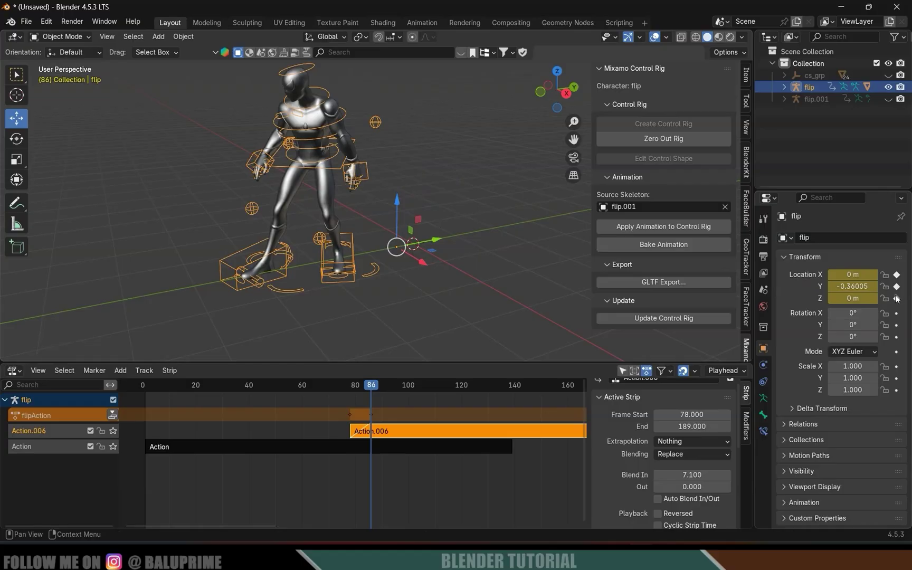
{"action": "key", "text": "space"}
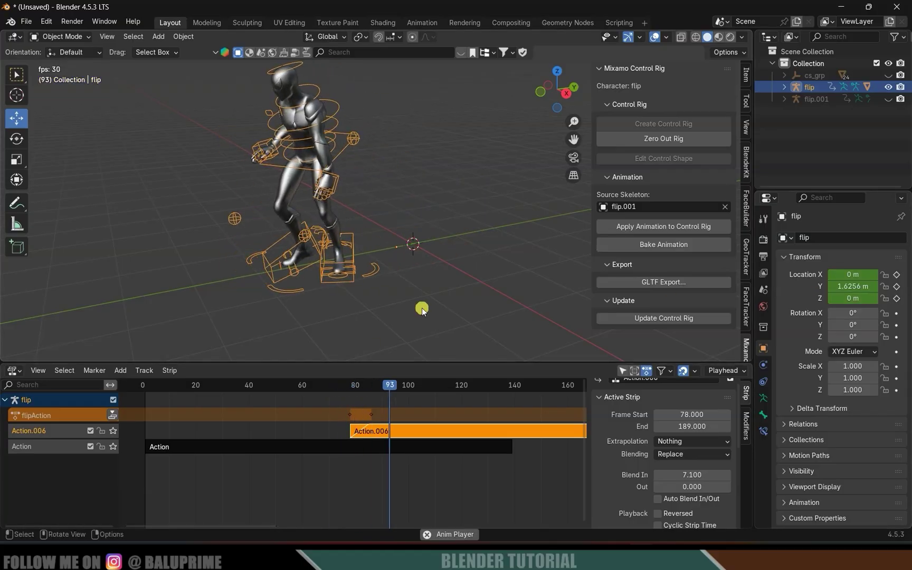
{"action": "key", "text": "space"}
{"action": "middle_click_drag", "start_coordinate": [396, 309], "coordinate": [406, 311]}
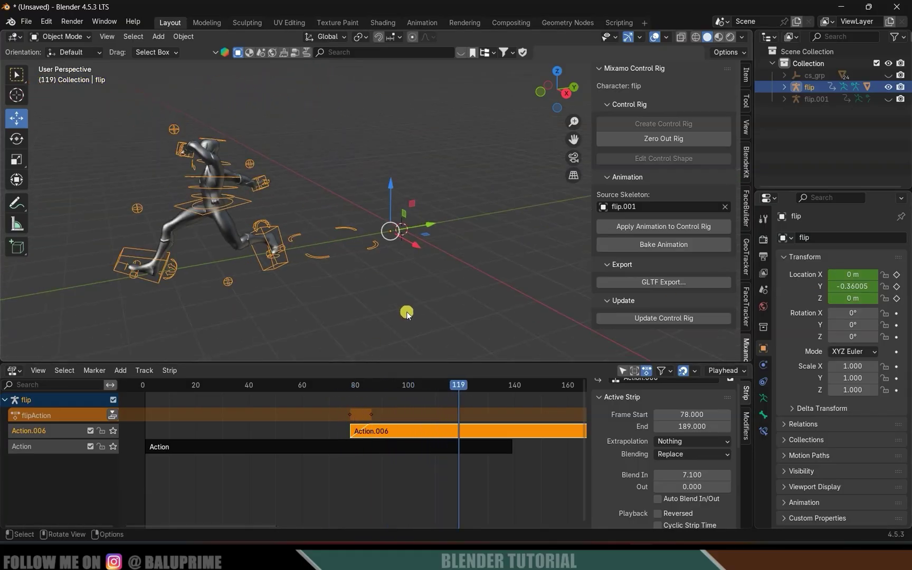
{"action": "left_click", "coordinate": [331, 392]}
{"action": "key", "text": "space"}
{"action": "scroll", "coordinate": [420, 309], "scroll_direction": "up", "scroll_amount": 2}
{"action": "key", "text": "space"}
{"action": "key", "text": "space"}
{"action": "scroll", "coordinate": [406, 310], "scroll_direction": "down", "scroll_amount": 2}
{"action": "left_click", "coordinate": [331, 392]}
{"action": "key", "text": "space"}
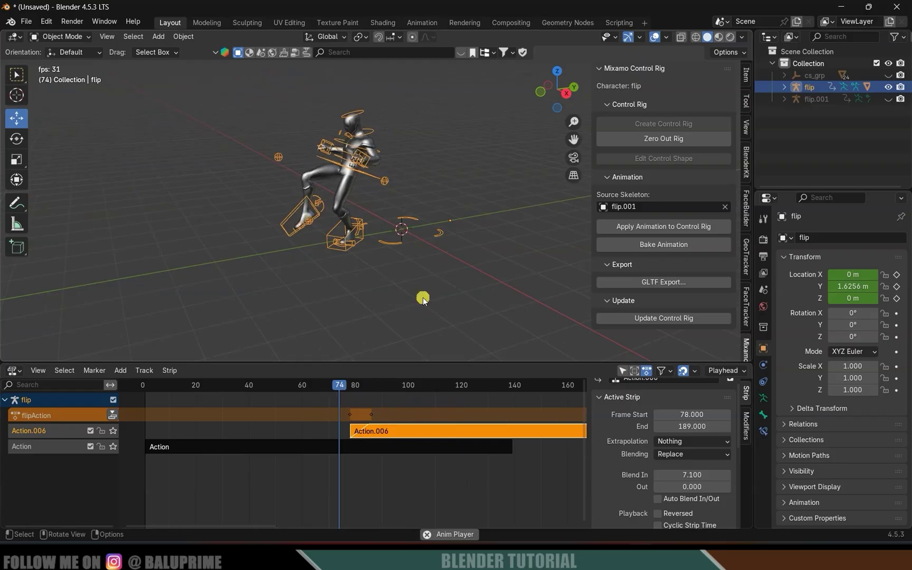
{"action": "key", "text": "Escape"}
{"action": "key", "text": "space"}
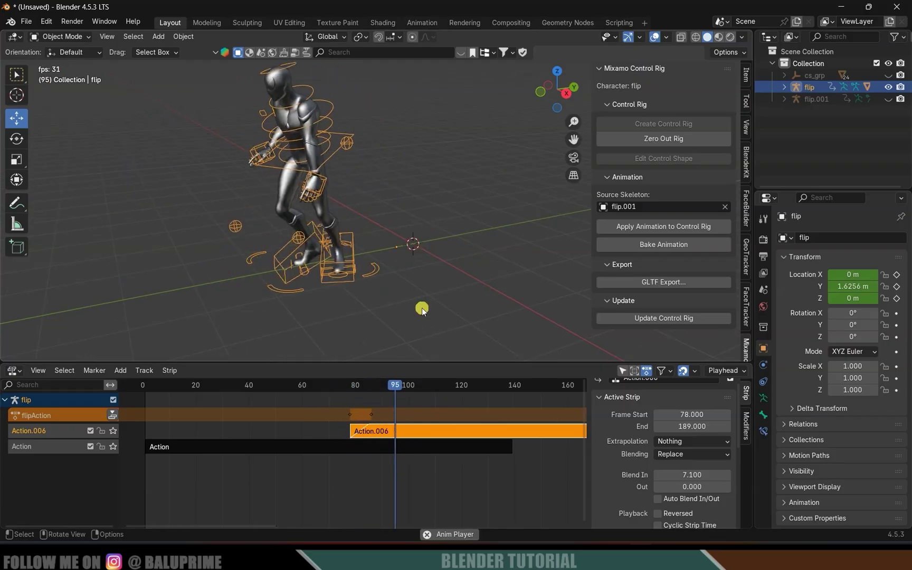
{"action": "key", "text": "space"}
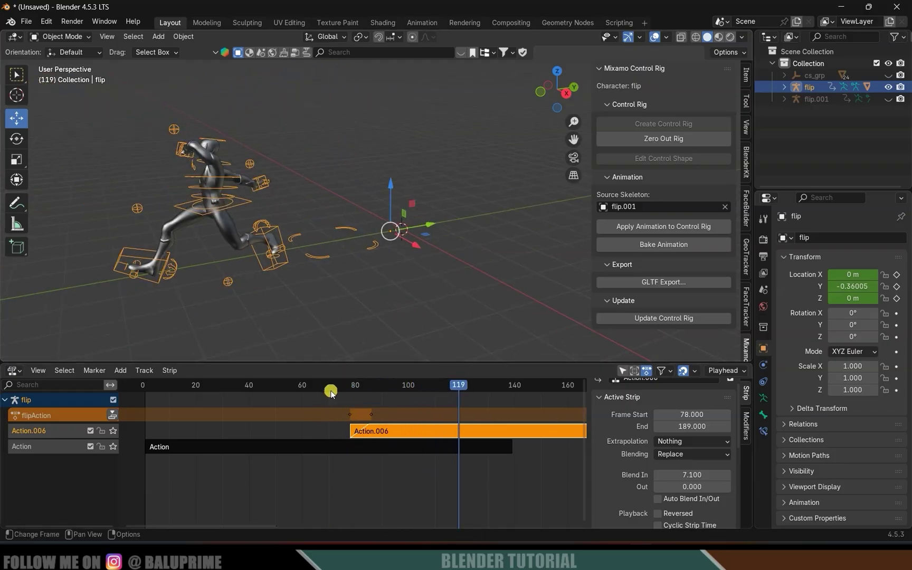
{"action": "left_click", "coordinate": [330, 392]}
{"action": "key", "text": "space"}
{"action": "key", "text": "Escape"}
{"action": "key", "text": "space"}
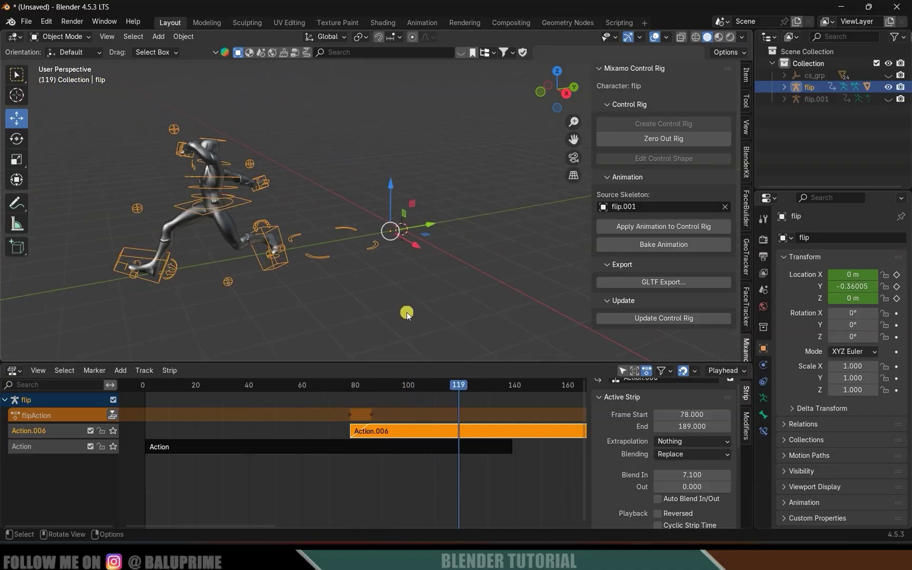
{"action": "left_click", "coordinate": [330, 393]}
{"action": "key", "text": "space"}
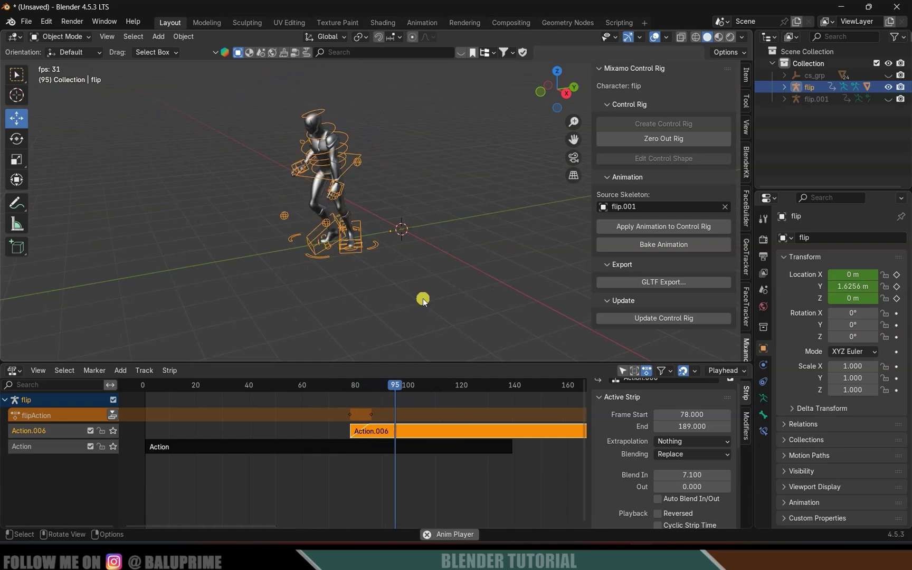
{"action": "key", "text": "Escape"}
{"action": "key", "text": "space"}
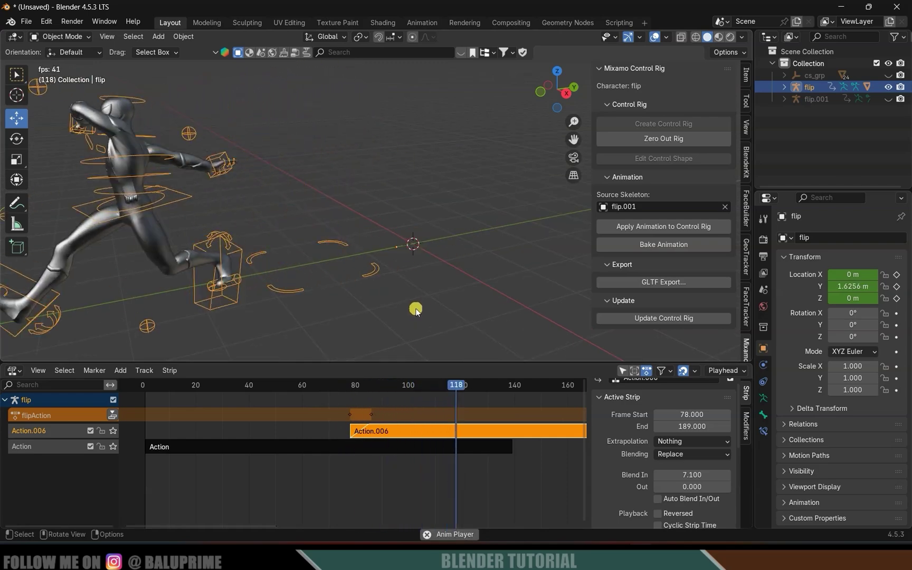